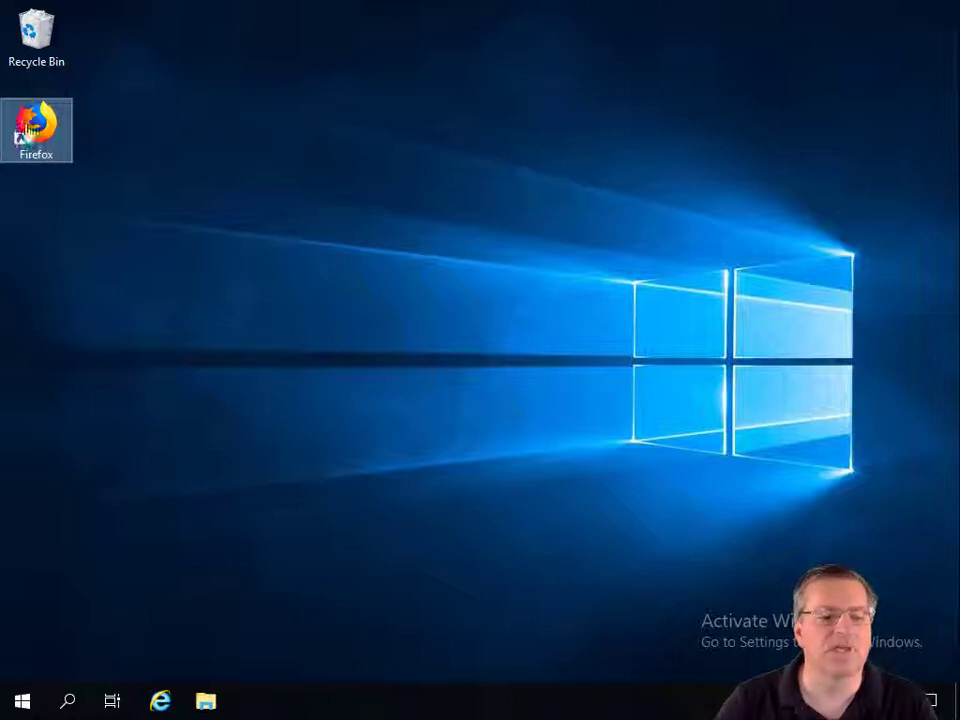
double_click(28, 128)
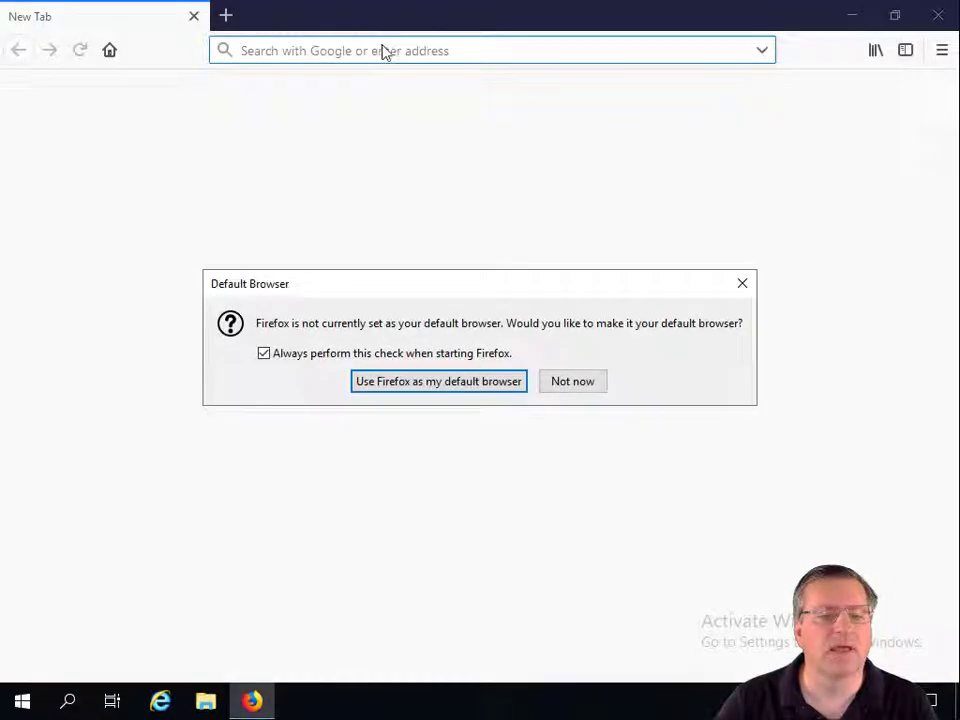
click(574, 379)
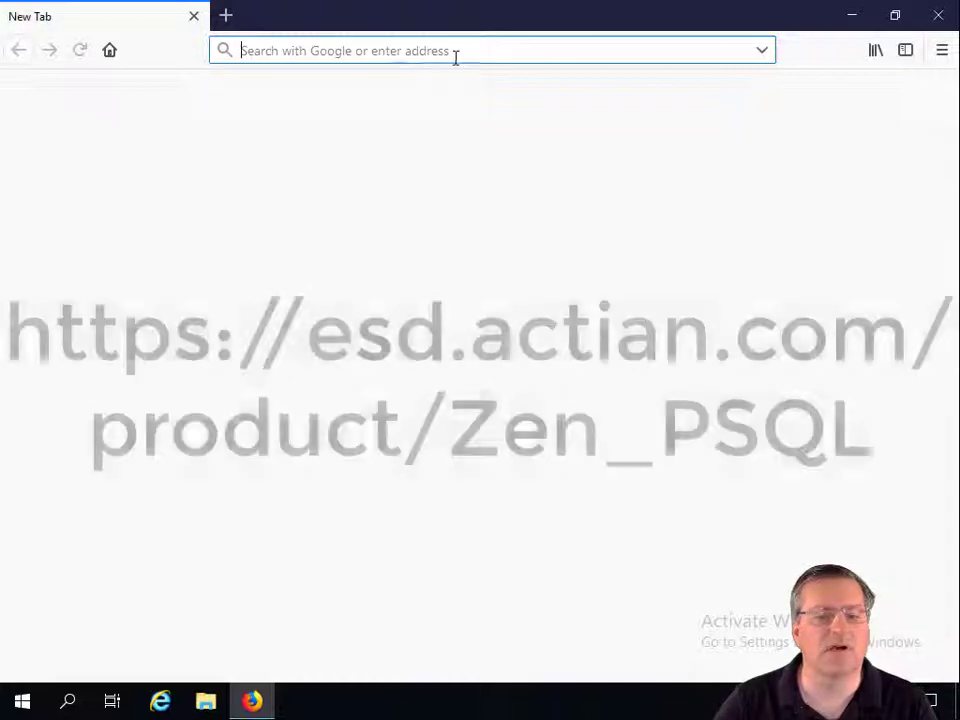
text(https://esd.actian.com/product/Zen_PSQL)
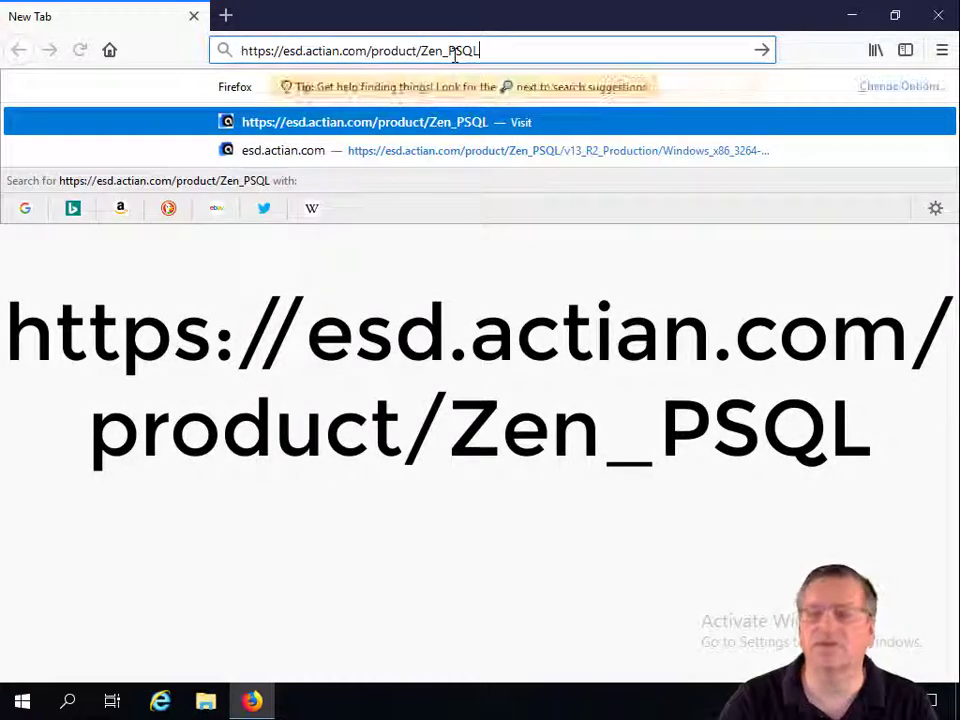
key(Escape)
key(Return)
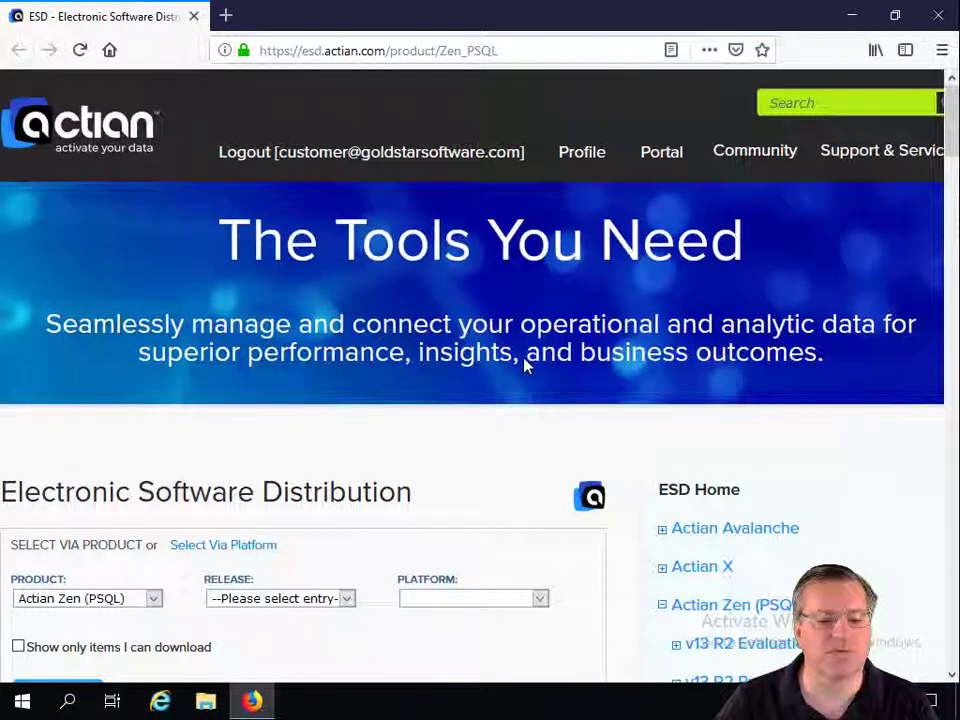
scroll(252, 357, down, 2)
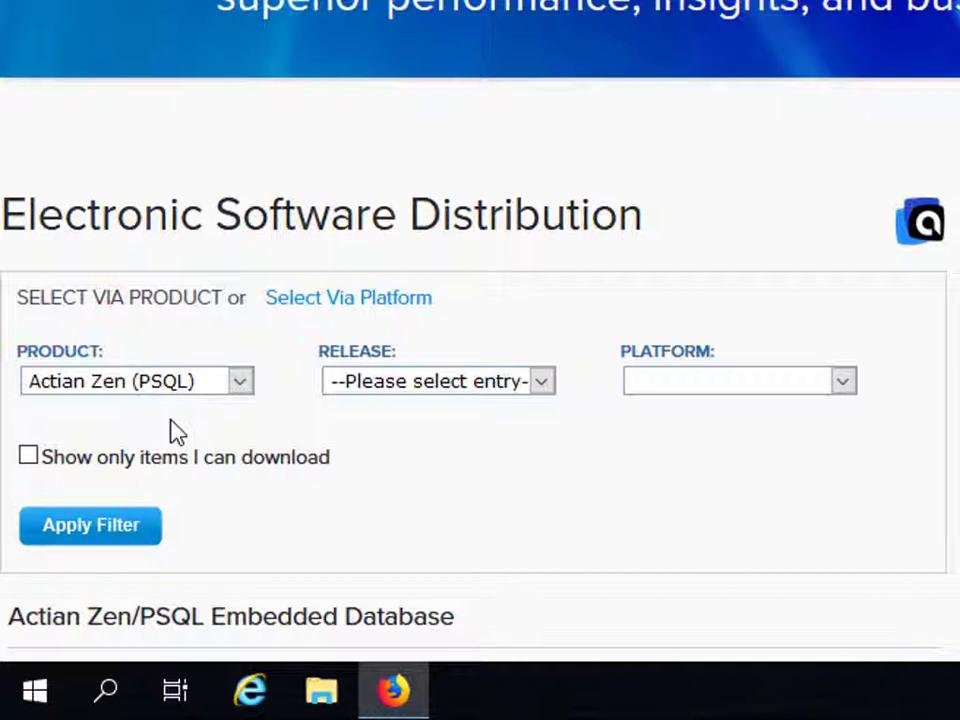
Filter the downloads to release v13 R2 Production and platform Windows x86 32/64-bit
click(541, 385)
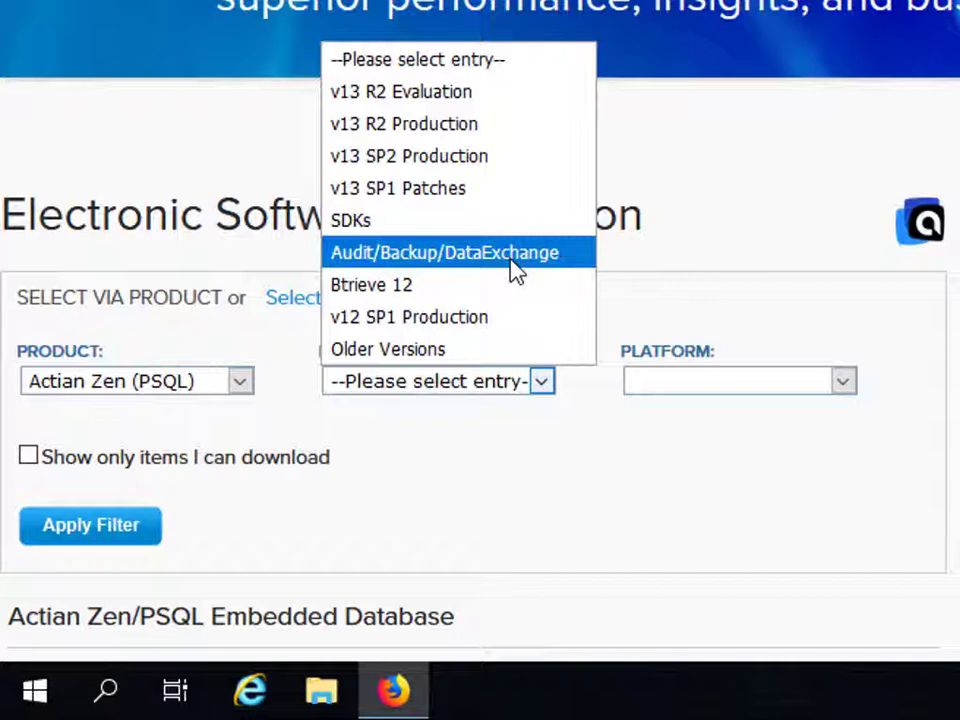
click(502, 133)
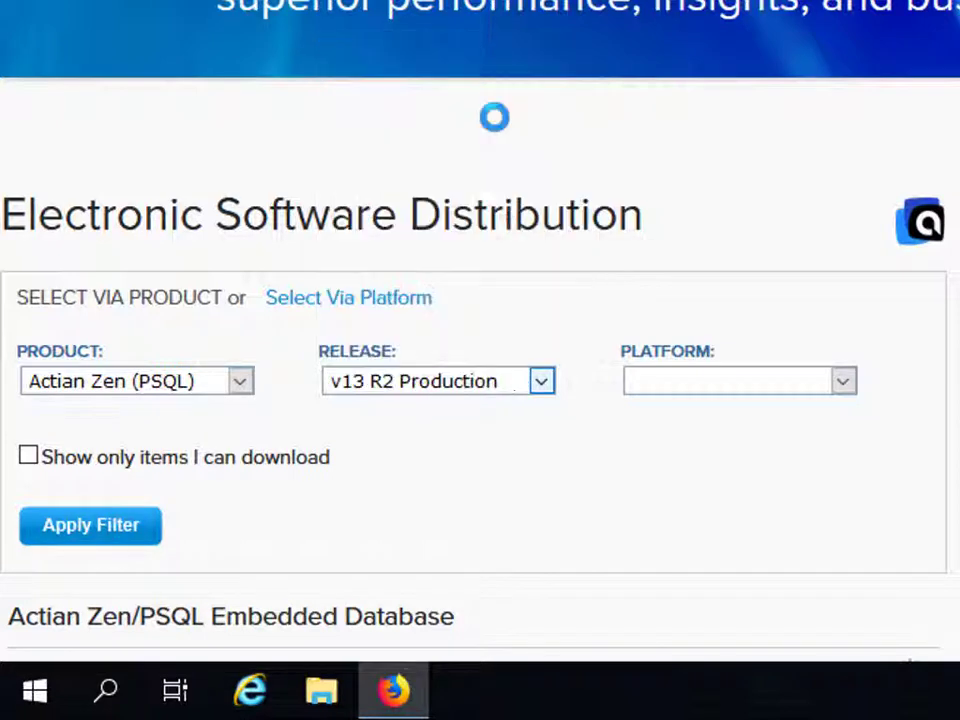
click(845, 385)
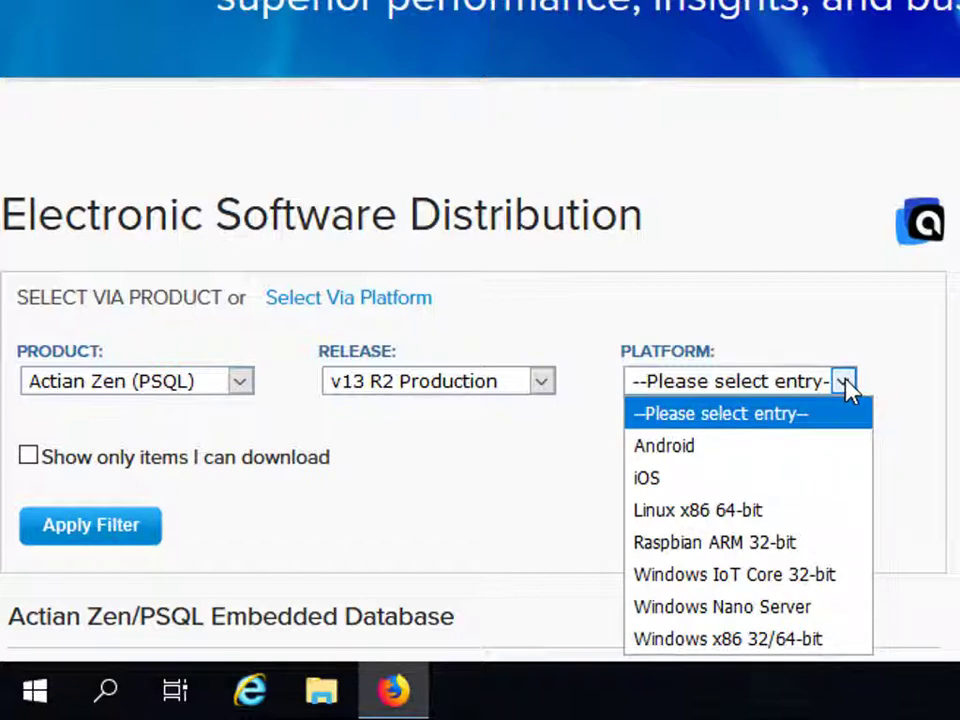
click(737, 647)
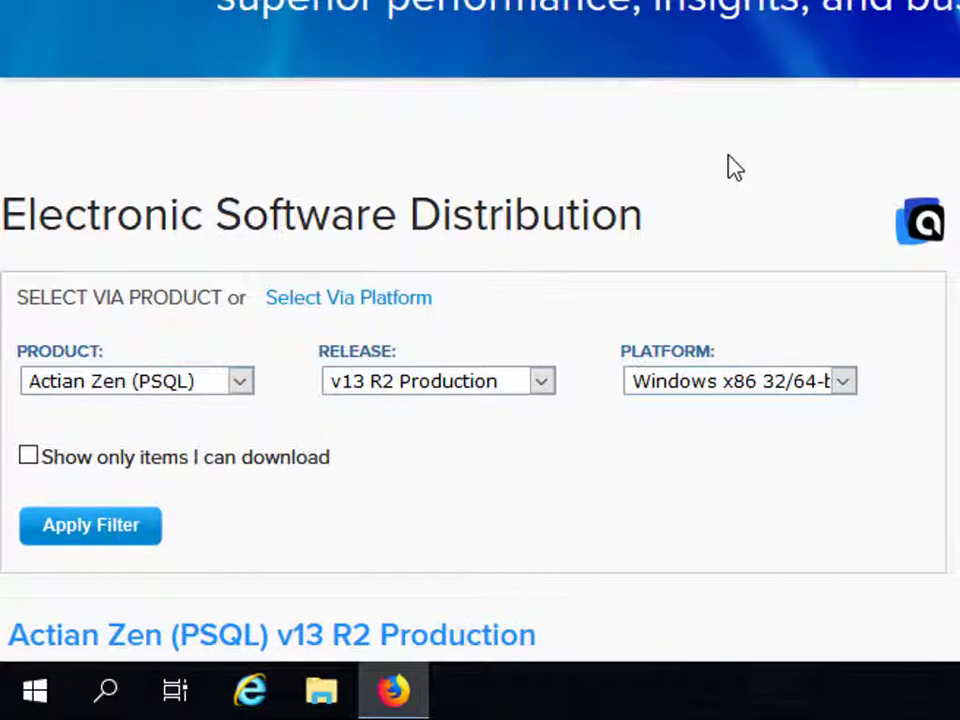
Expand the Zen Enterprise (Server/WGE/Client) v13 R2 Production entry down to its Server engine downloads
scroll(735, 168, down, 4)
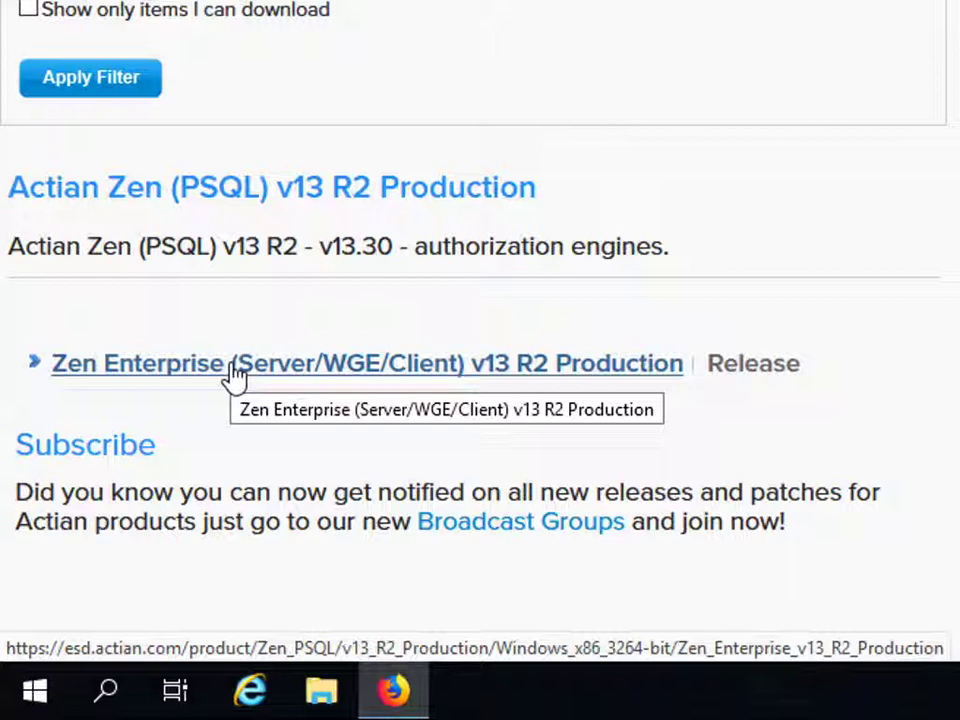
click(233, 377)
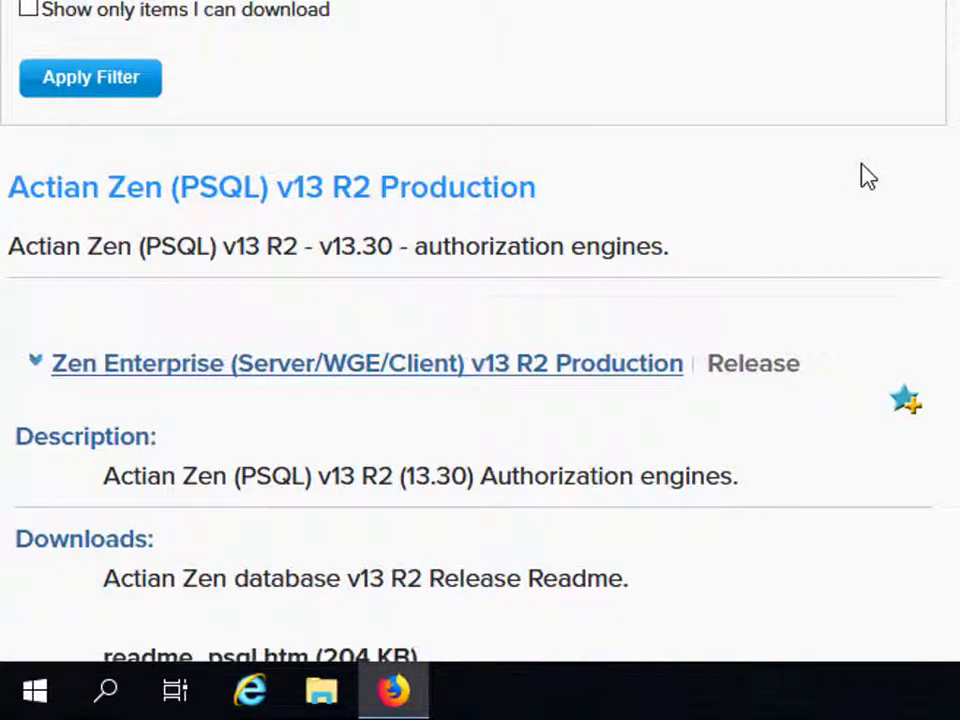
scroll(866, 175, down, 5)
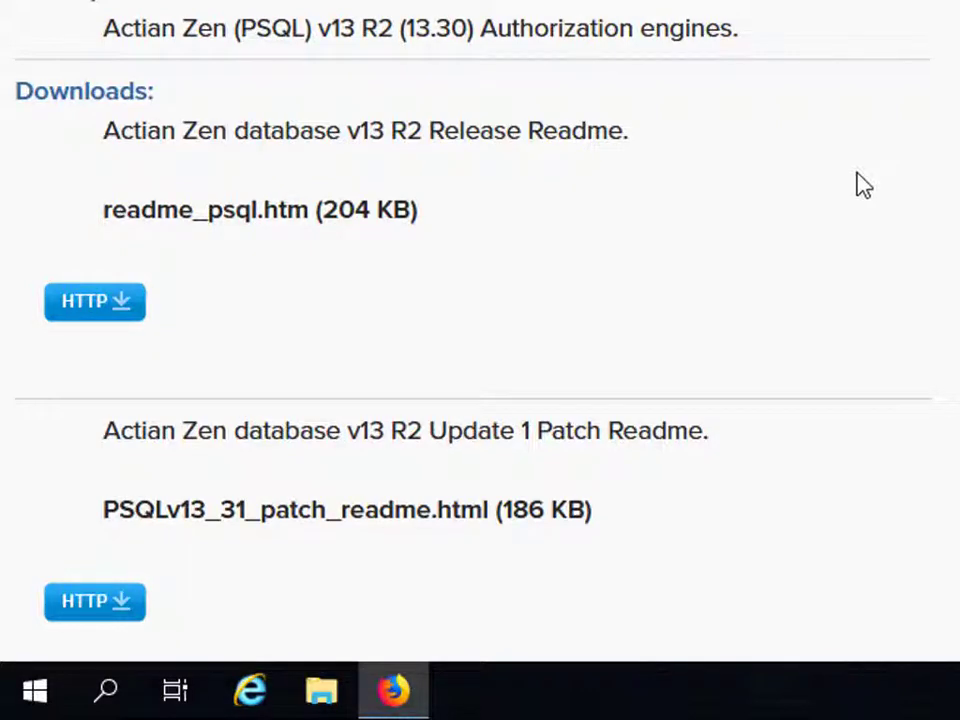
scroll(683, 311, down, 1)
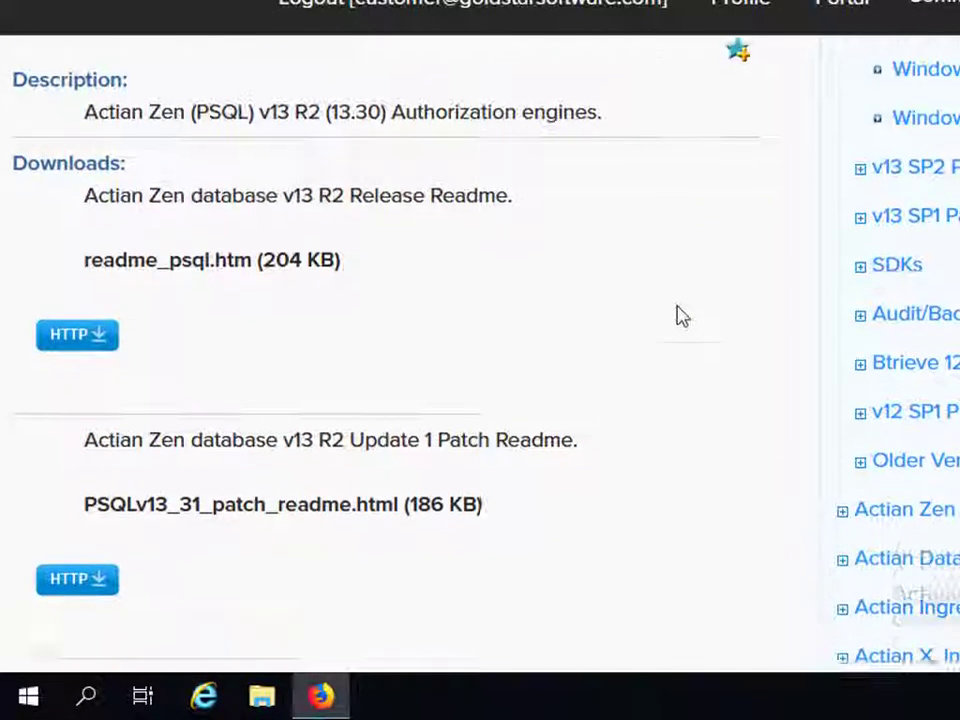
scroll(683, 316, down, 3)
scroll(683, 316, down, 4)
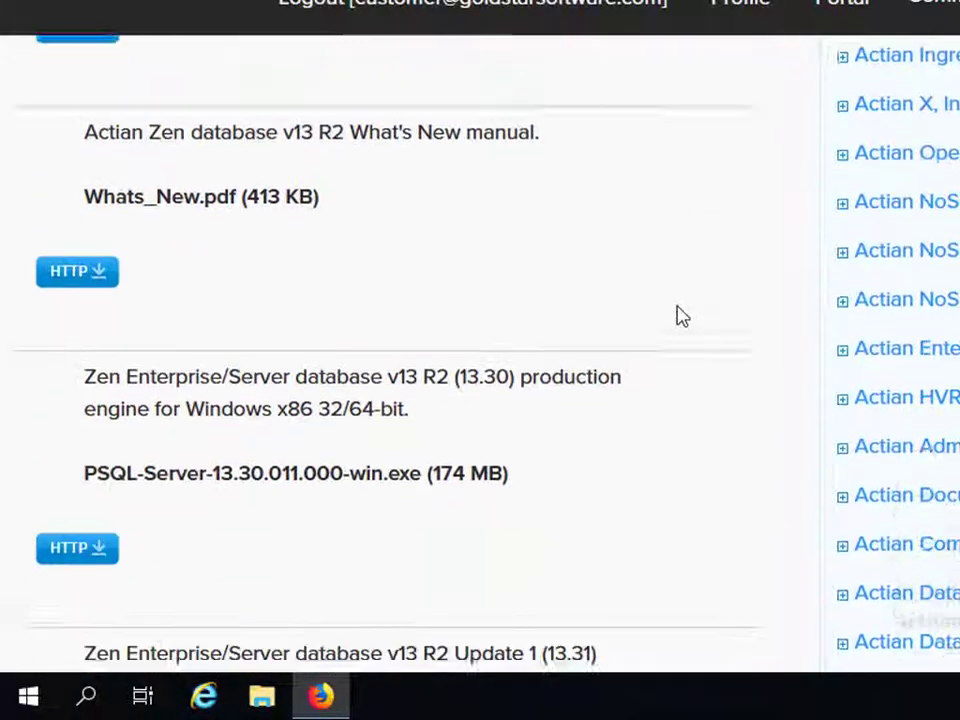
scroll(677, 315, down, 1)
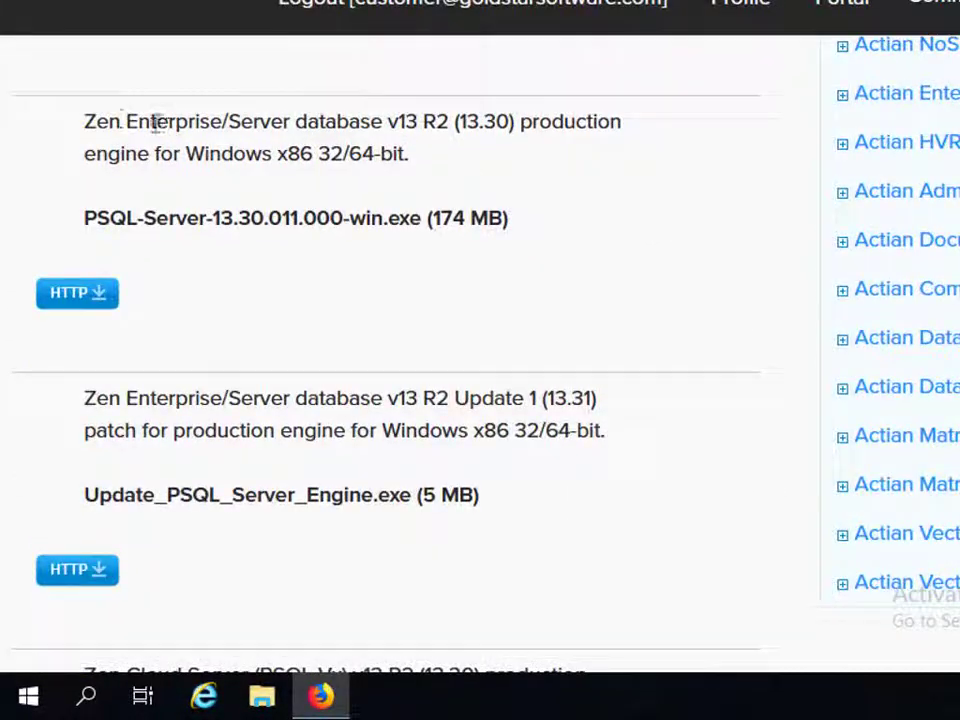
drag(124, 121, 399, 122)
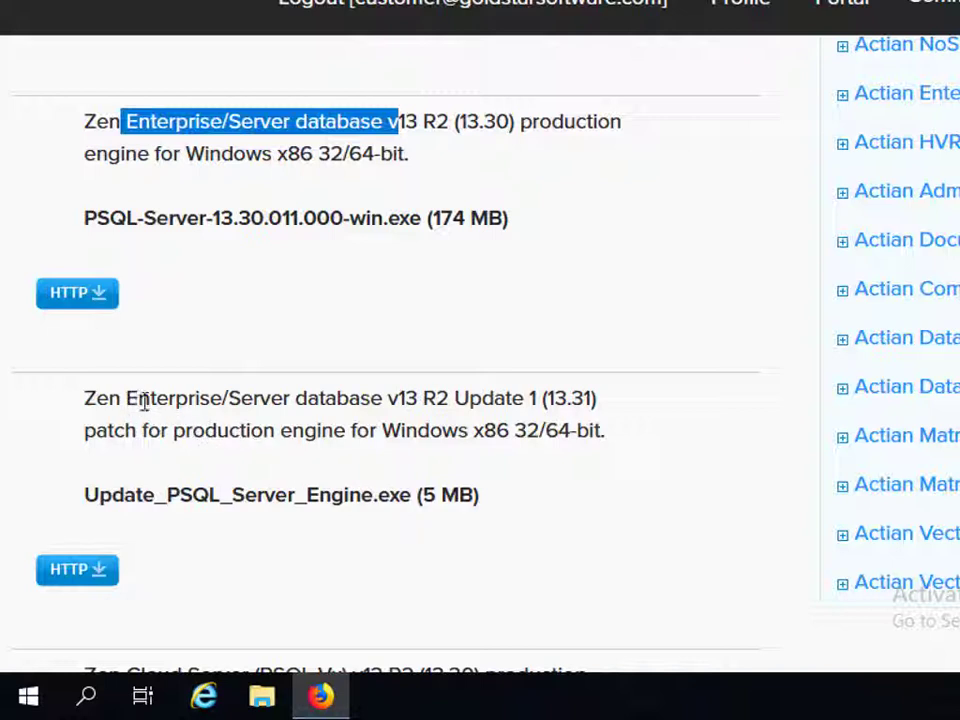
drag(388, 398, 621, 420)
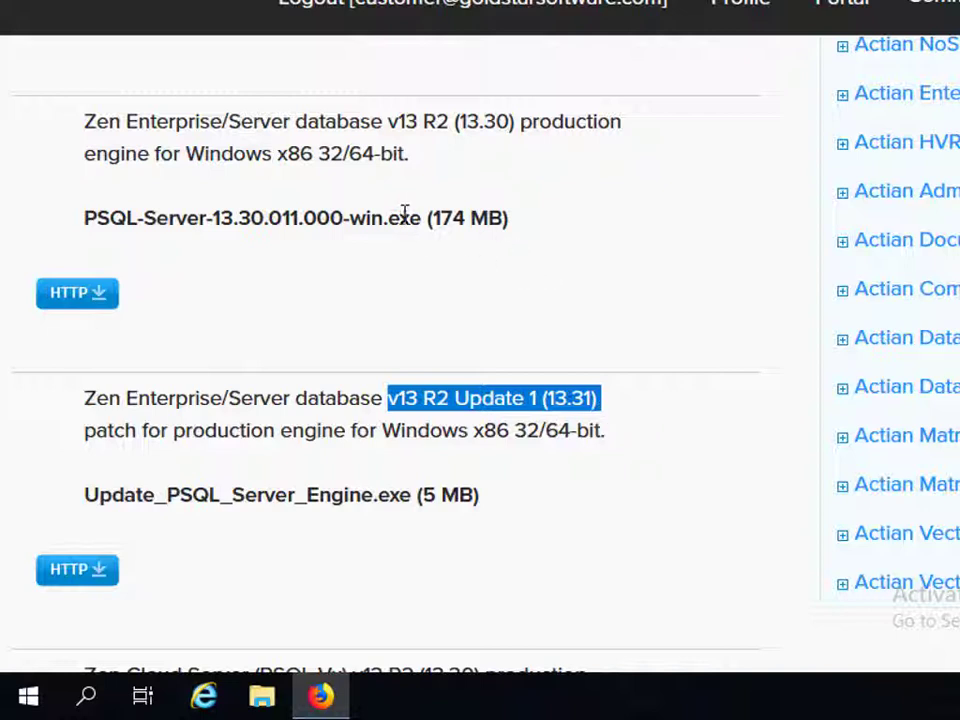
drag(401, 216, 540, 227)
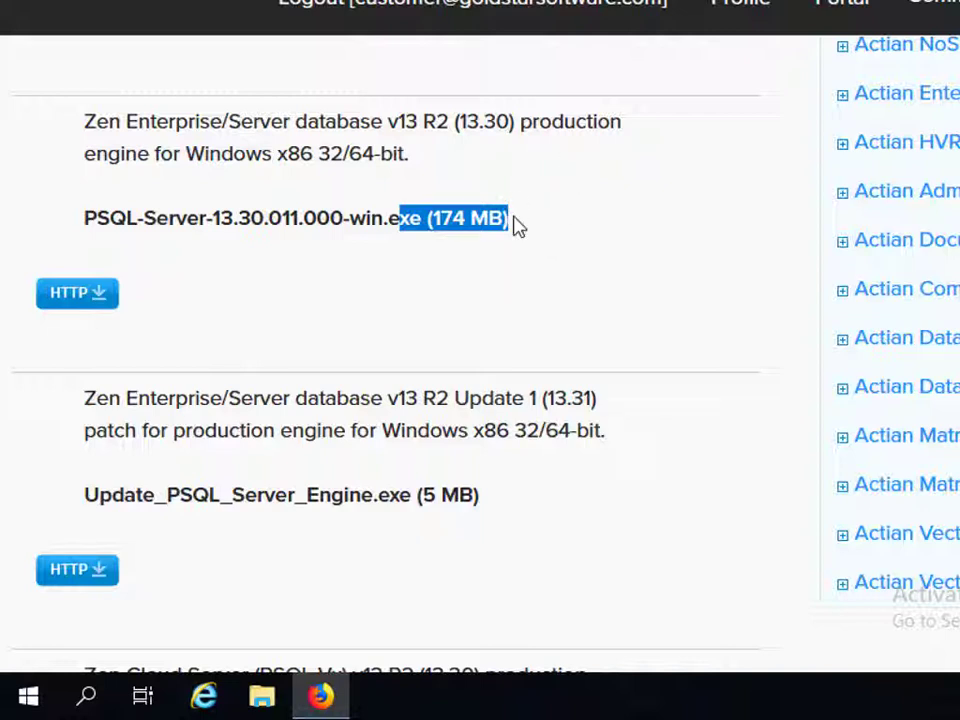
drag(413, 494, 535, 517)
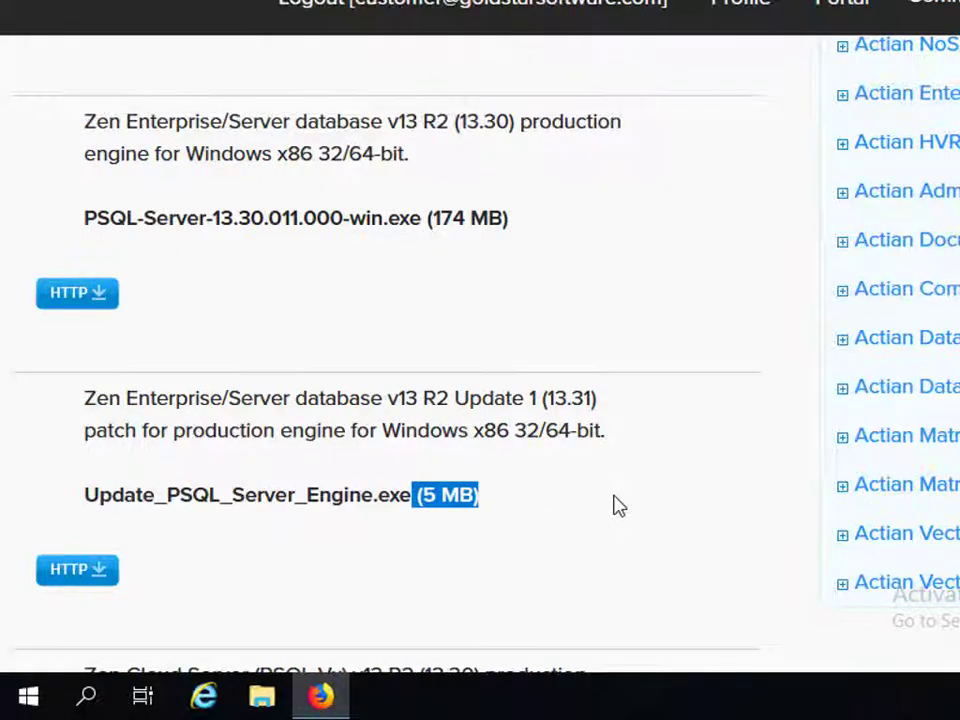
Scroll down through the Reporting Engine and Client v13 download entries
scroll(615, 506, down, 2)
scroll(615, 506, down, 3)
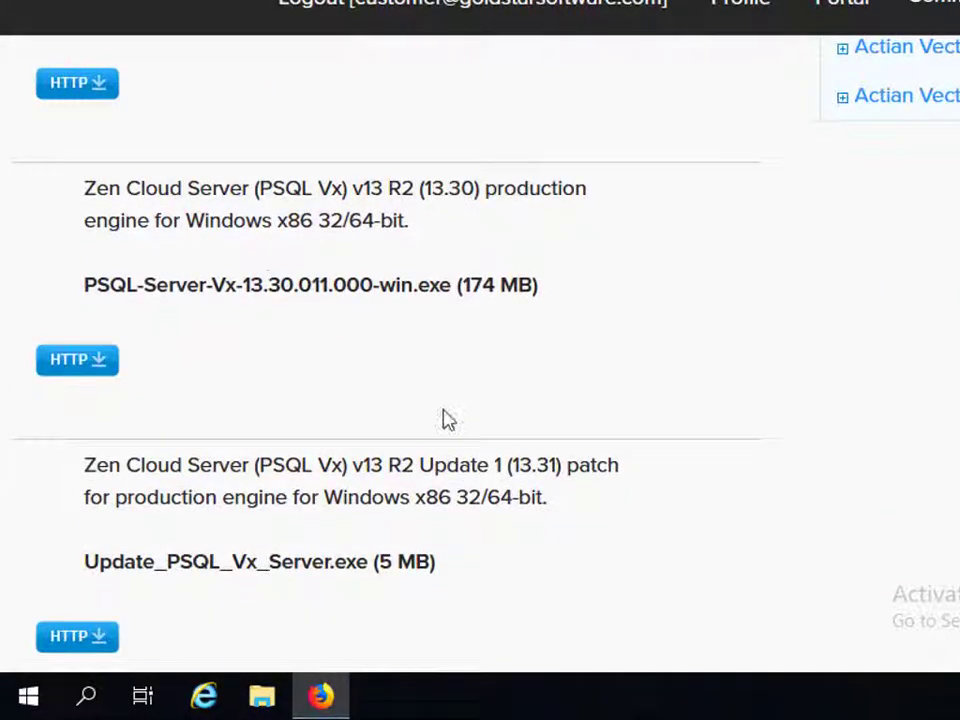
scroll(447, 419, down, 4)
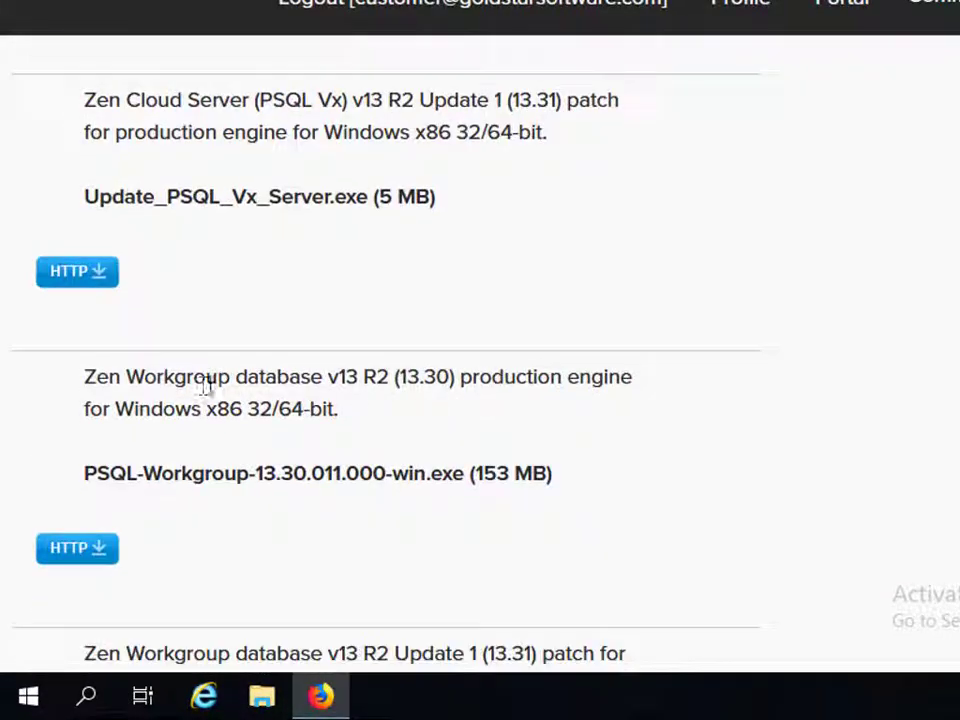
scroll(362, 390, down, 4)
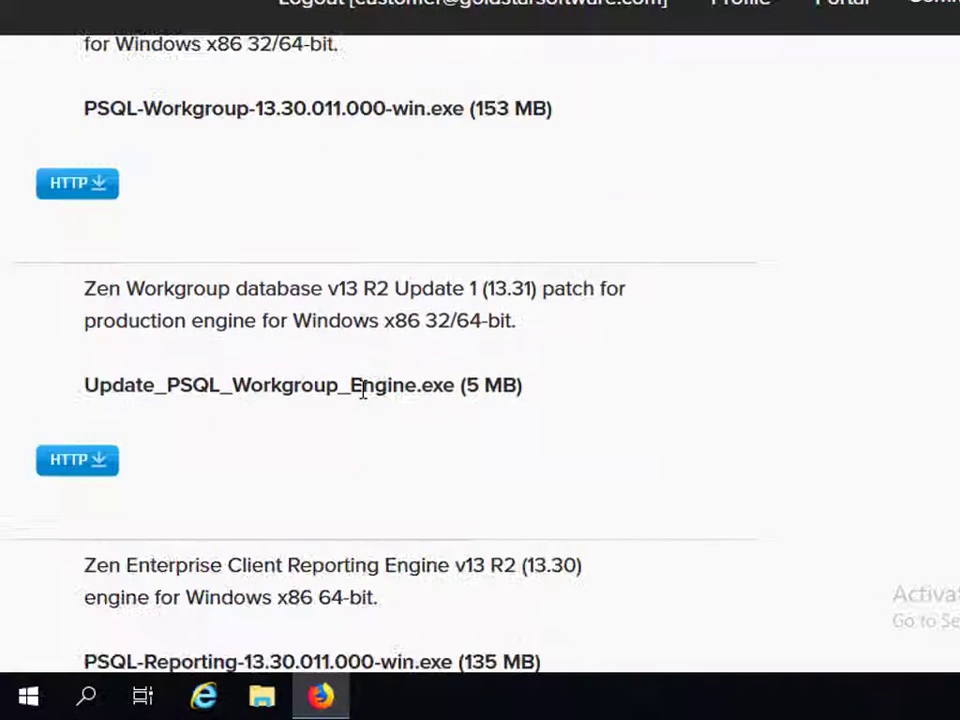
scroll(362, 390, down, 1)
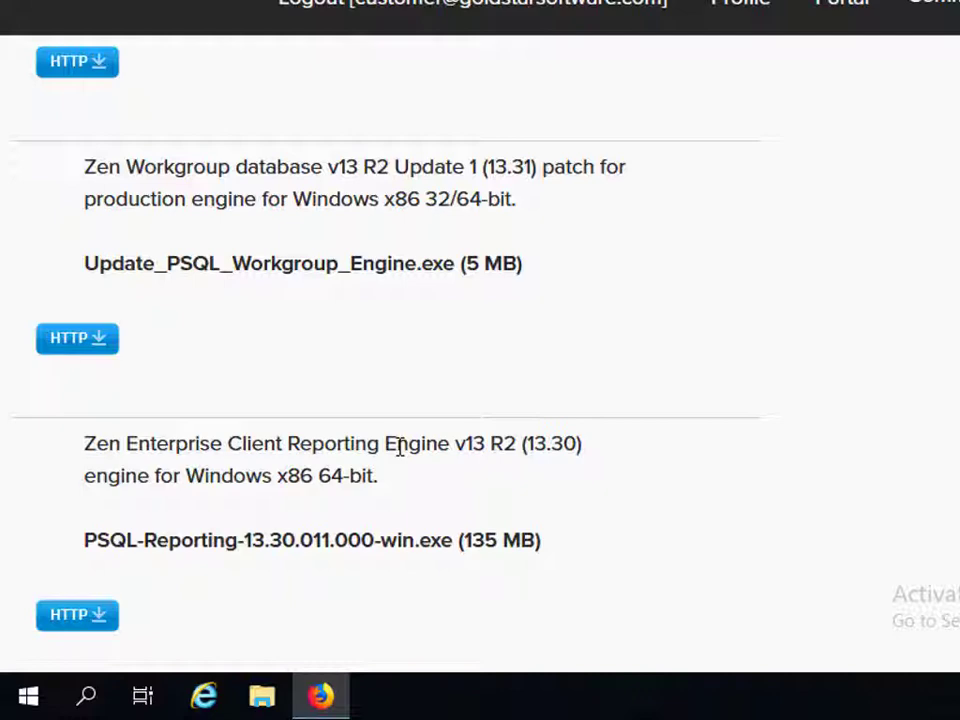
scroll(396, 446, down, 4)
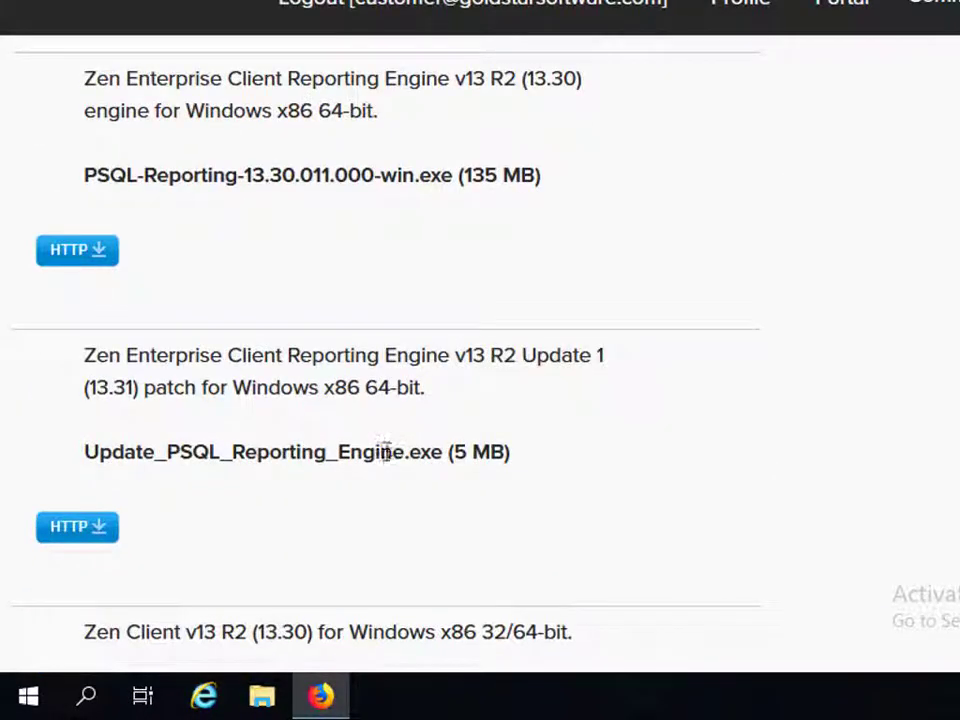
scroll(386, 451, down, 2)
drag(126, 389, 235, 389)
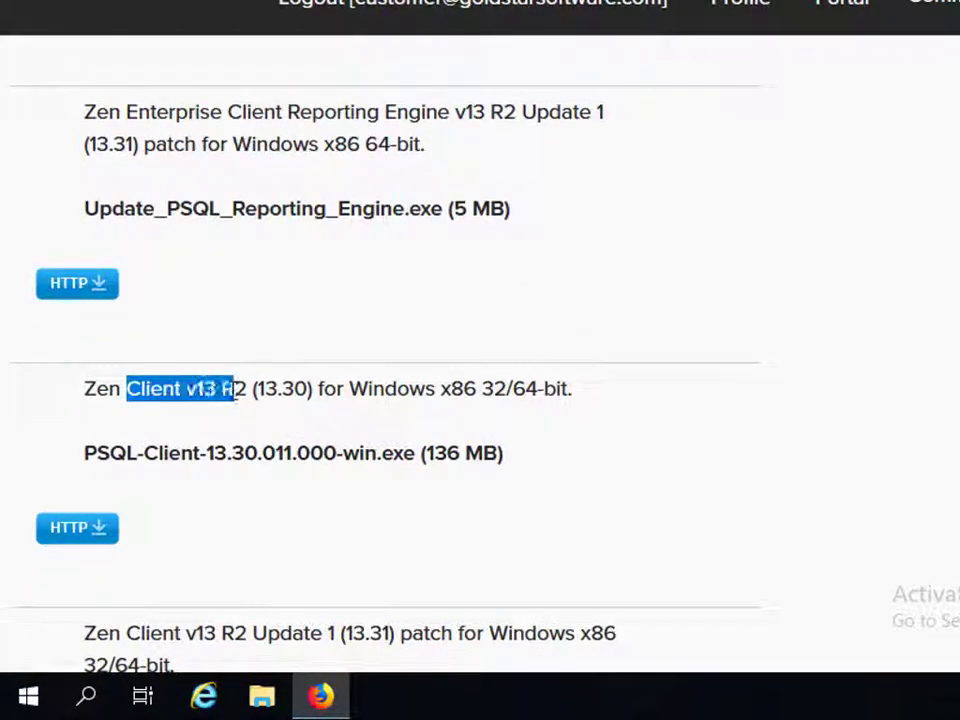
scroll(242, 388, down, 2)
Highlight the Zen Client's 136 MB and client patch's 5 MB sizes, then return to Server 13.30
drag(416, 212, 553, 219)
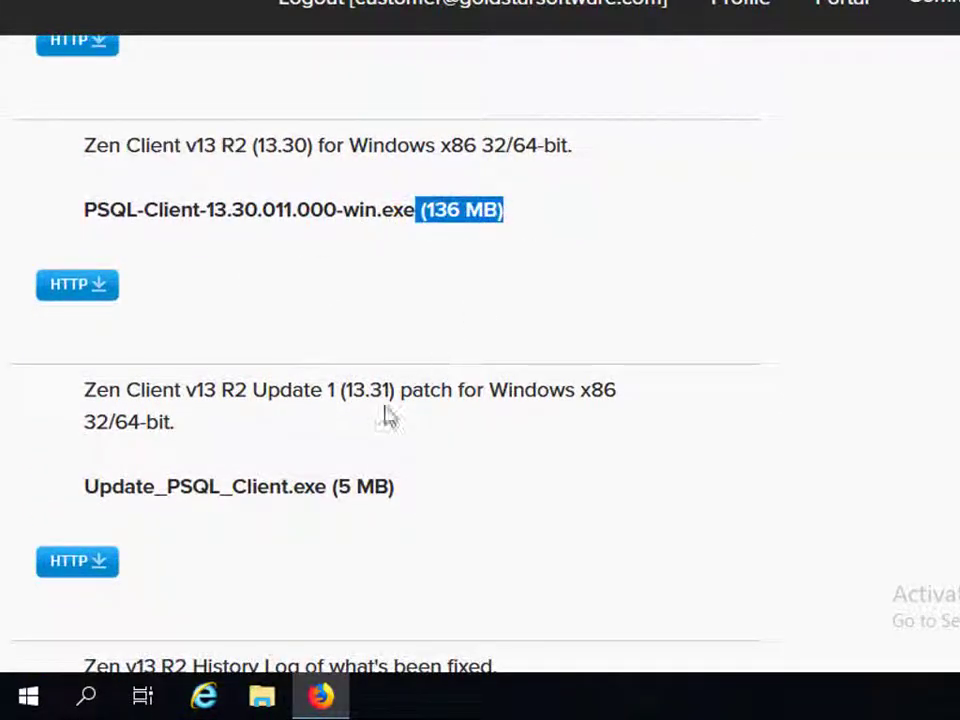
click(371, 489)
drag(328, 489, 449, 499)
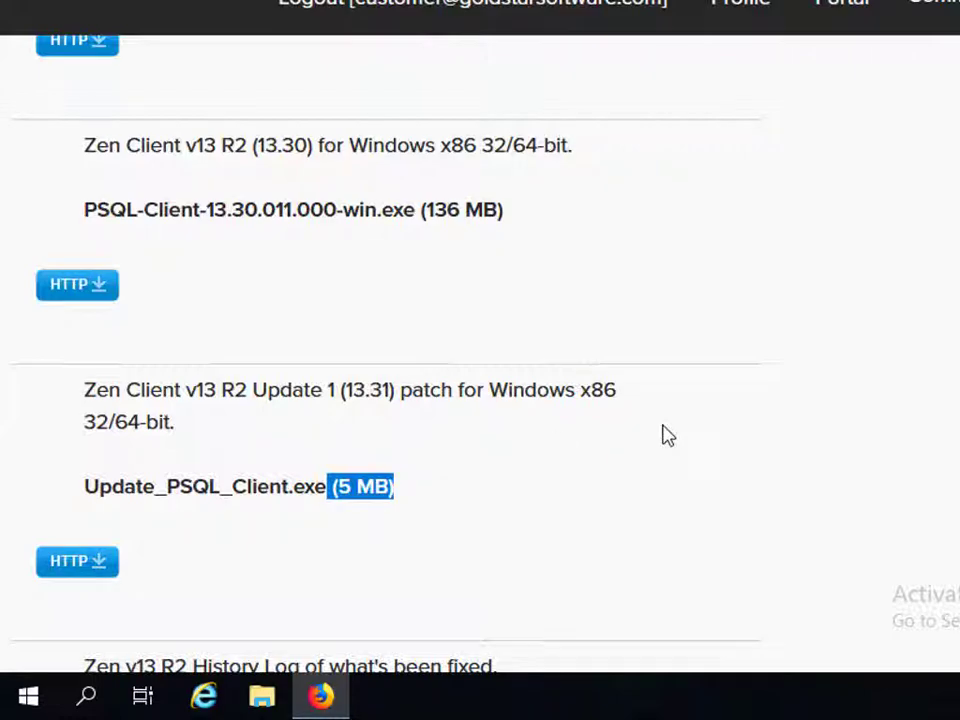
scroll(665, 436, up, 4)
scroll(665, 436, up, 14)
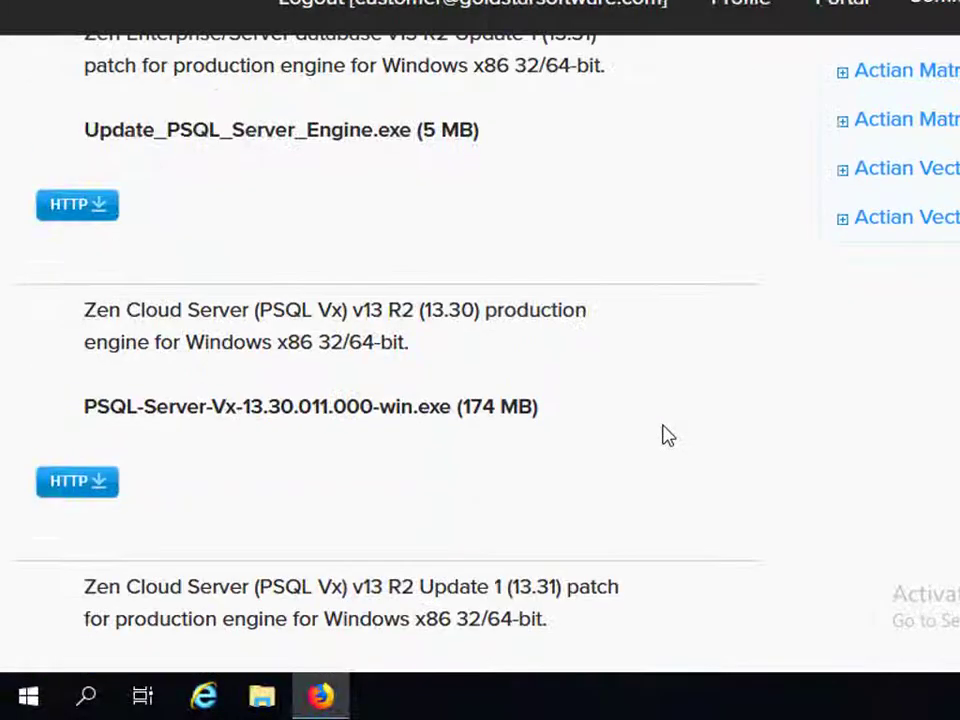
scroll(665, 436, up, 3)
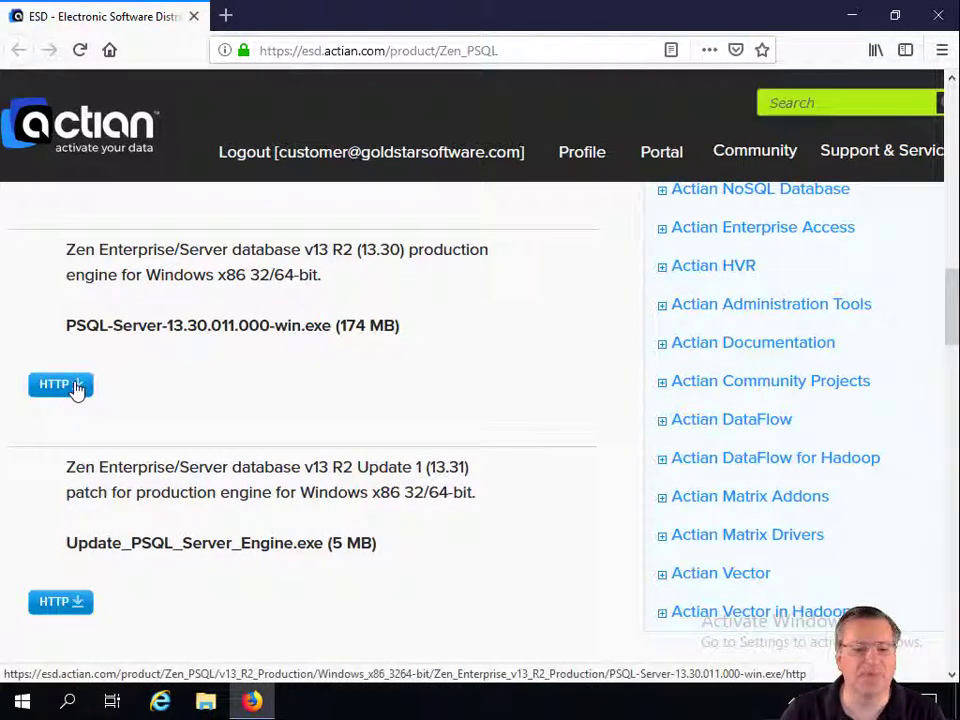
Start the Server 13.30 engine HTTP download, signing in with the account e-mail and password, without saving the login
click(76, 389)
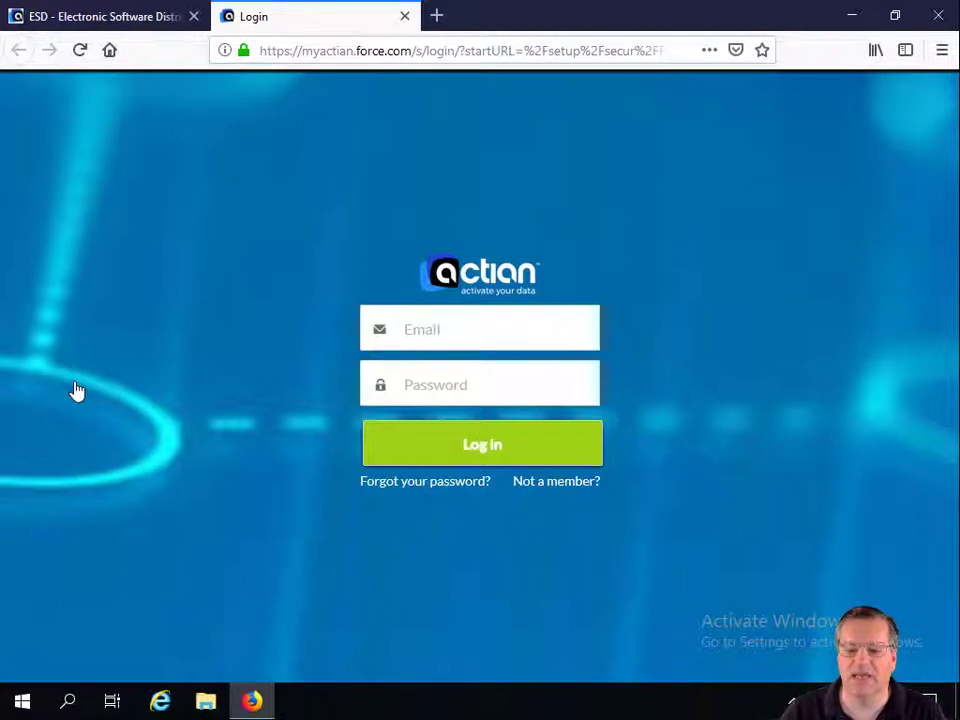
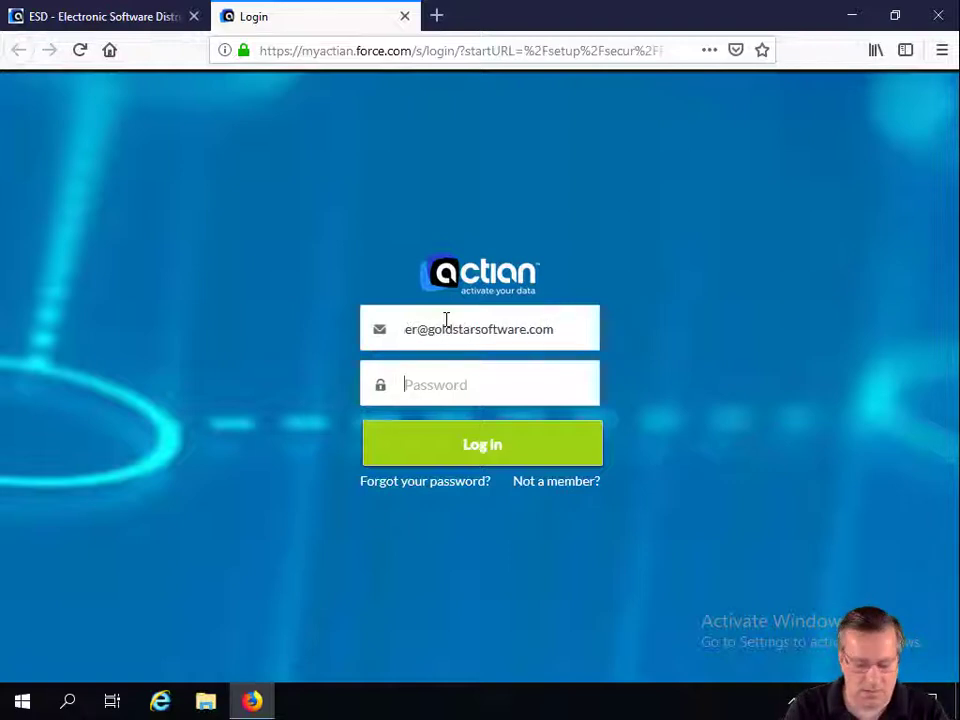
text(********)
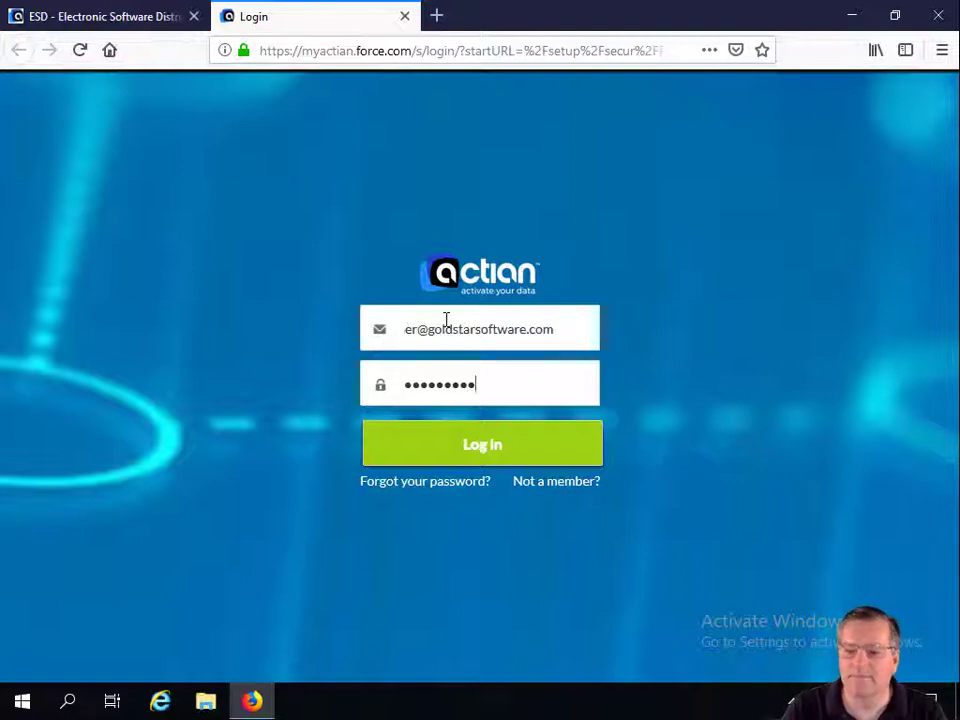
key(Return)
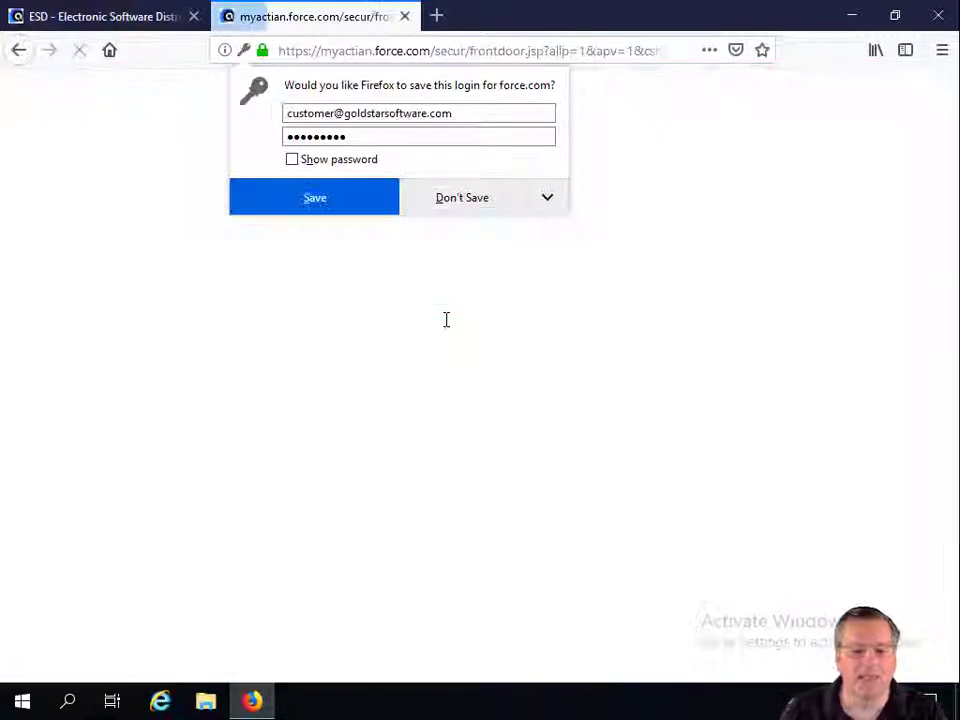
click(453, 205)
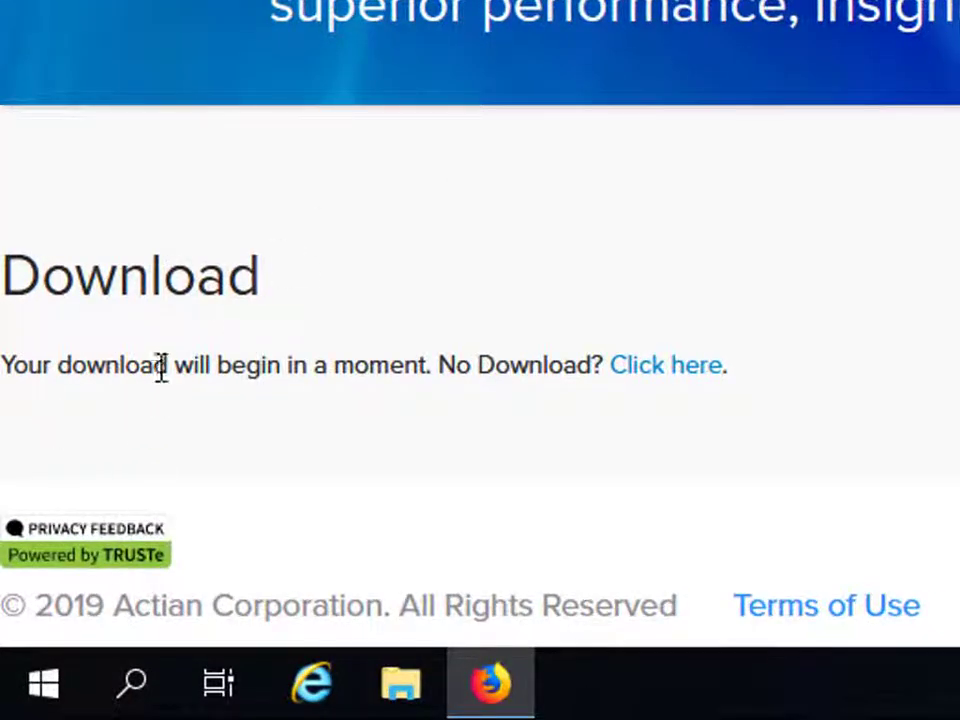
Trigger the download manually via 'Click here' and agree to the Zen PSQL v13 license terms
drag(157, 367, 432, 369)
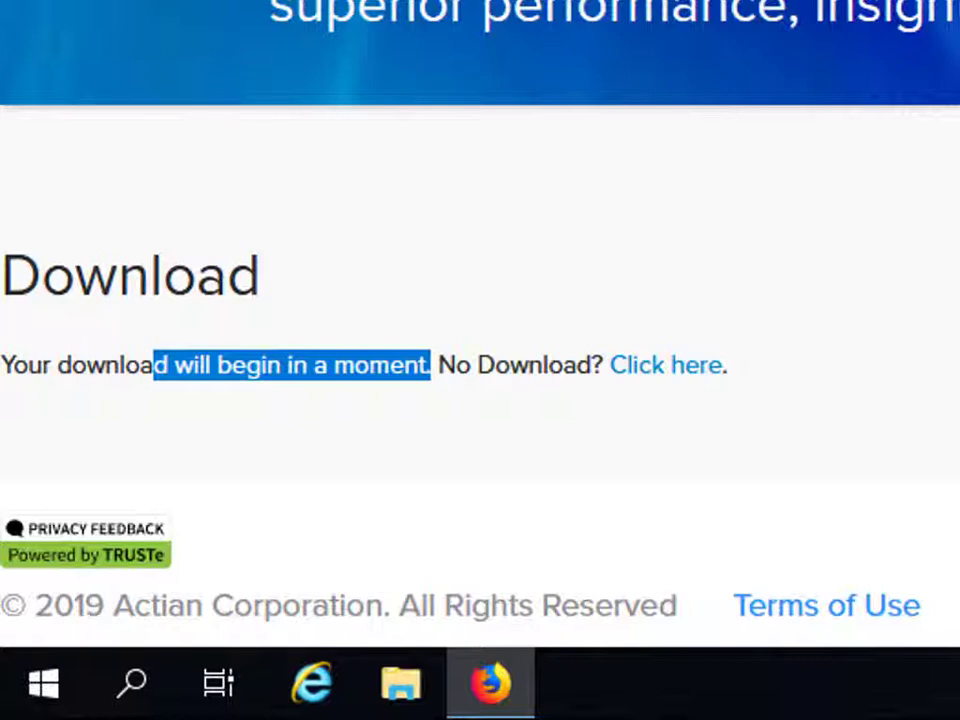
click(691, 372)
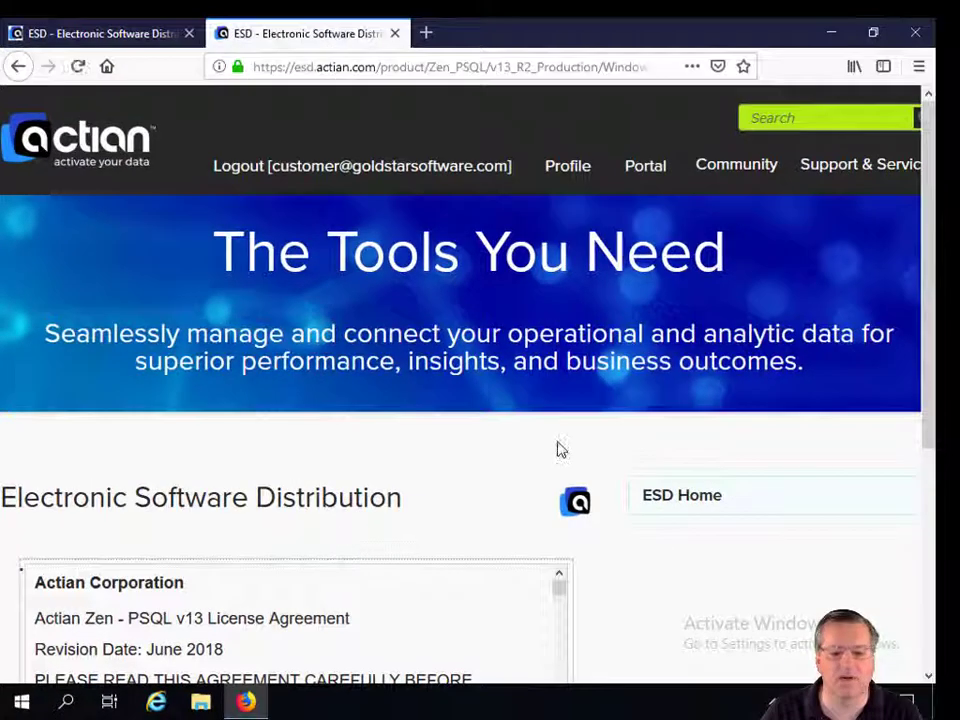
scroll(458, 450, down, 3)
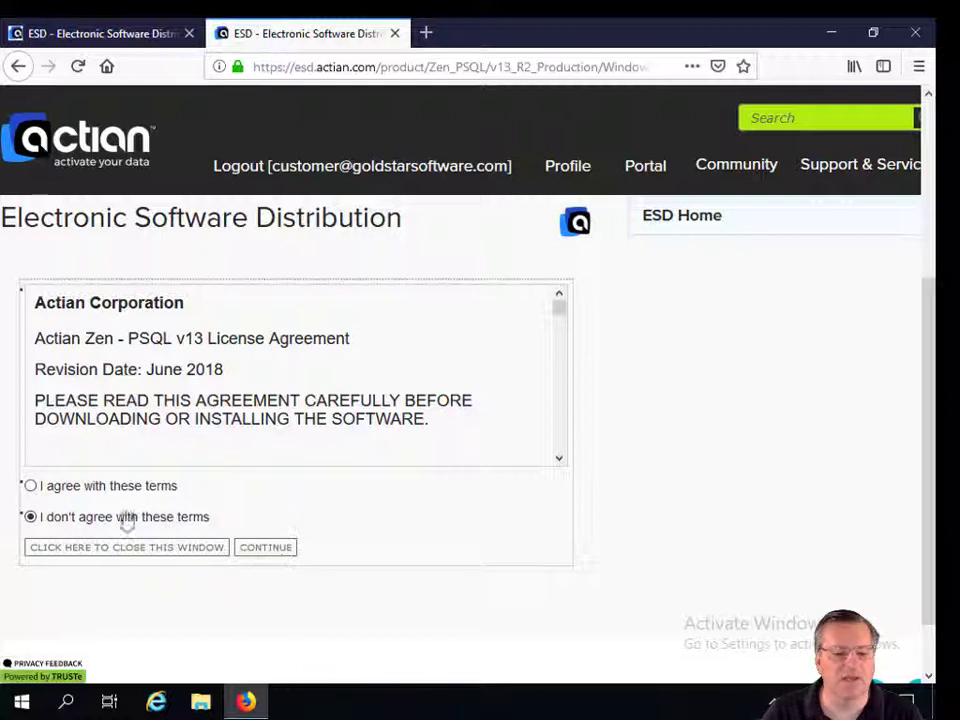
click(30, 486)
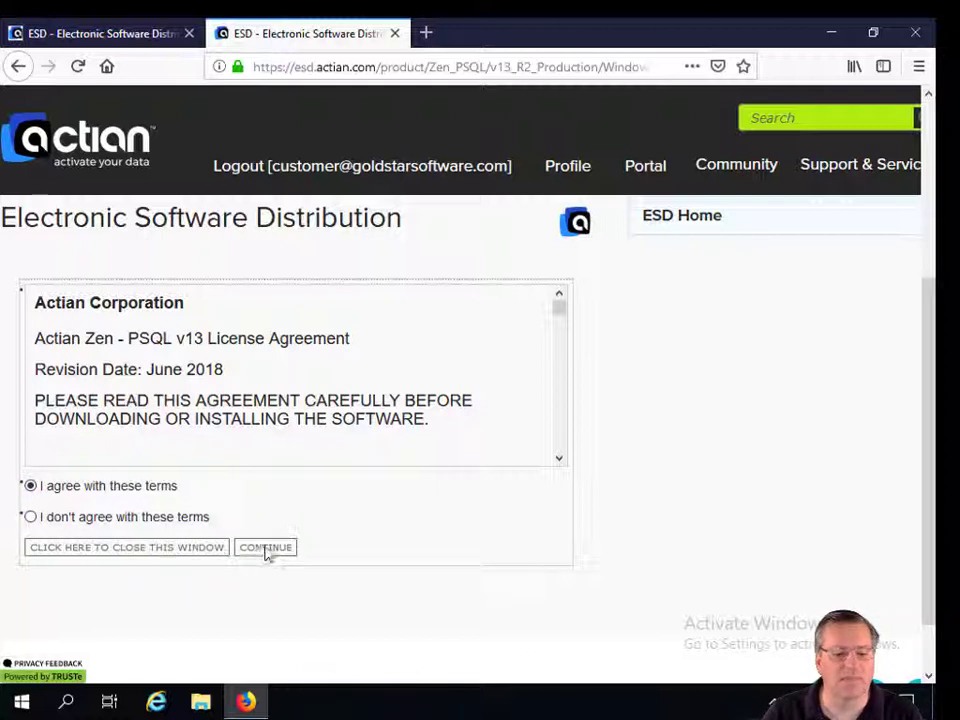
Save PSQL-Server-13.30.011.000-win.exe to disk and close the extra download tab
click(265, 550)
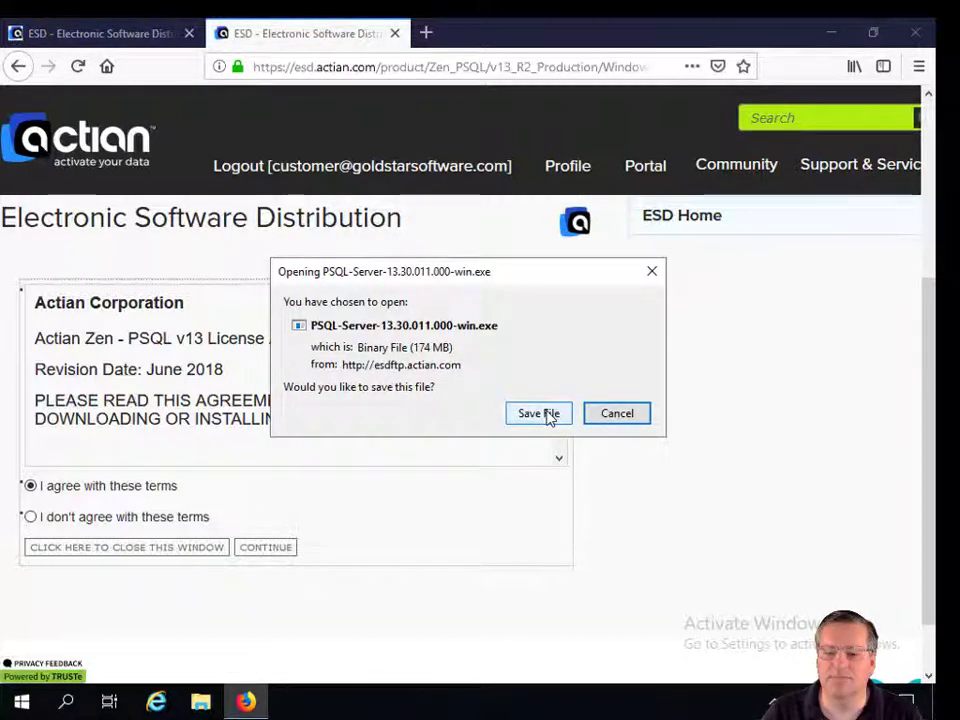
click(549, 418)
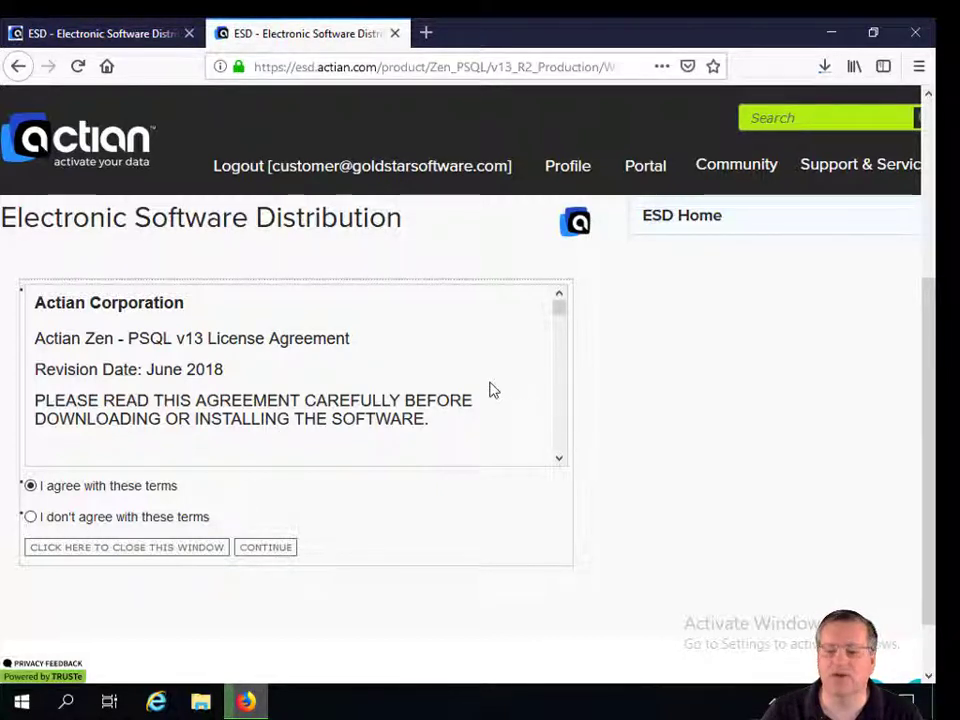
click(395, 34)
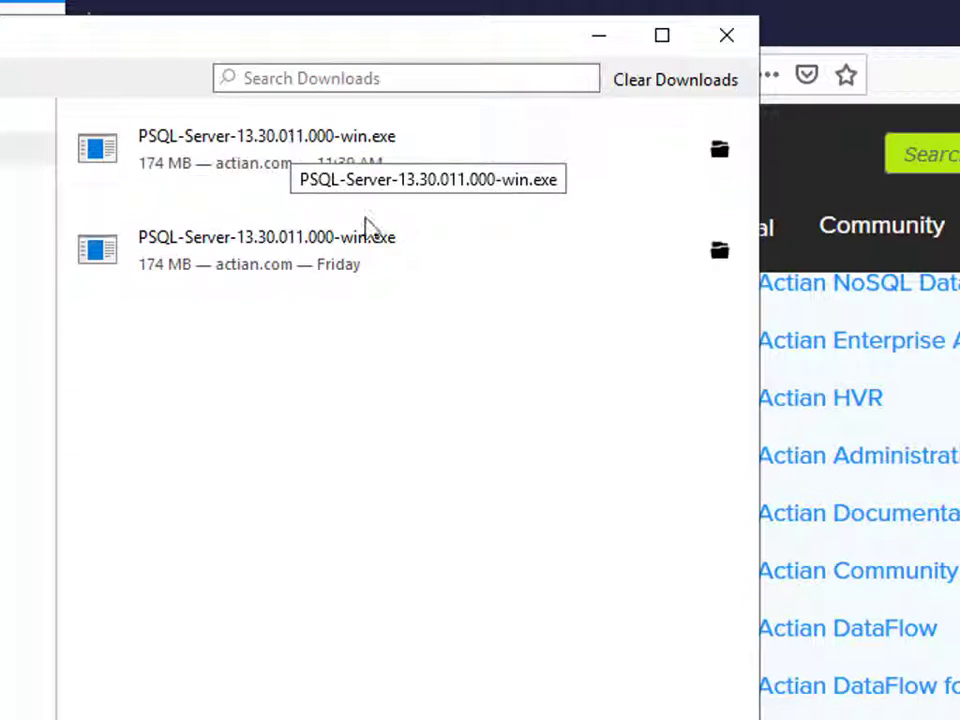
Show the downloaded installer in its Downloads folder, then close that folder window
right_click(276, 152)
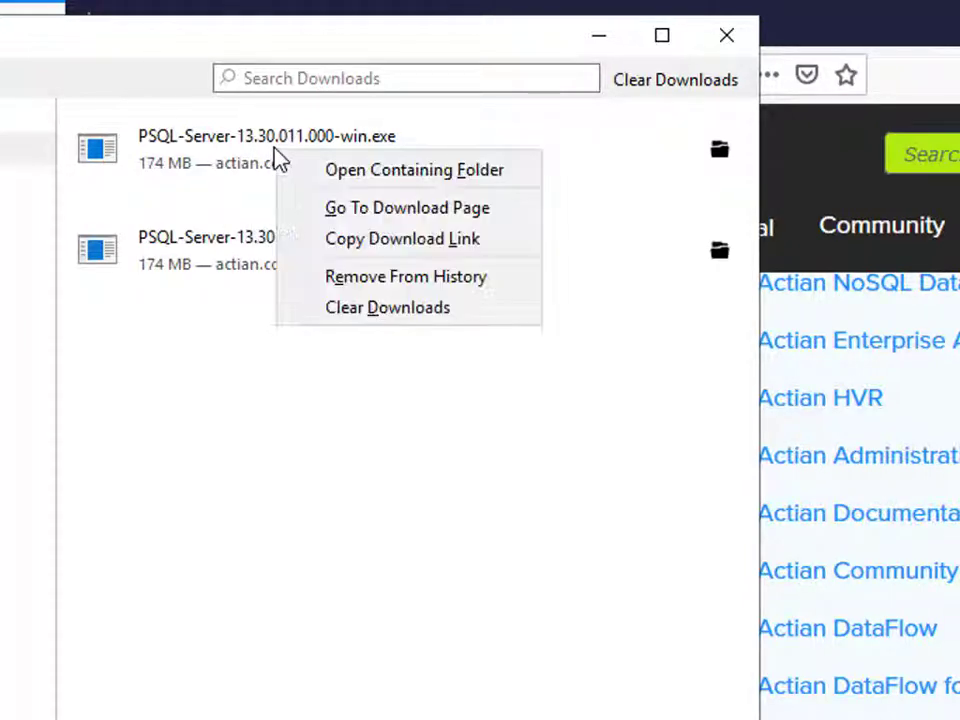
click(406, 176)
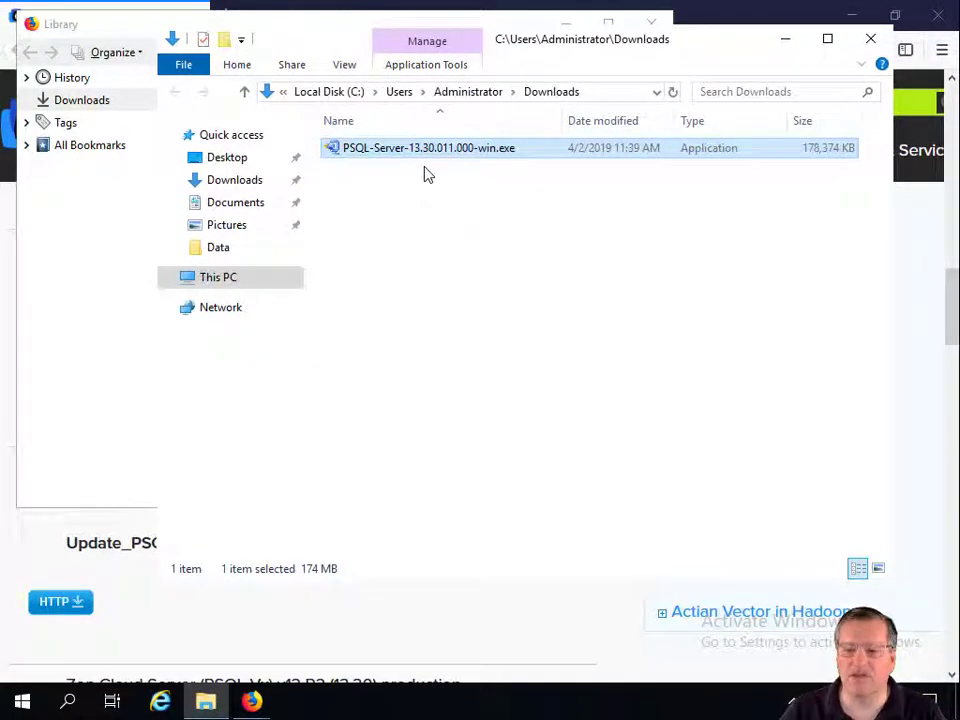
click(871, 39)
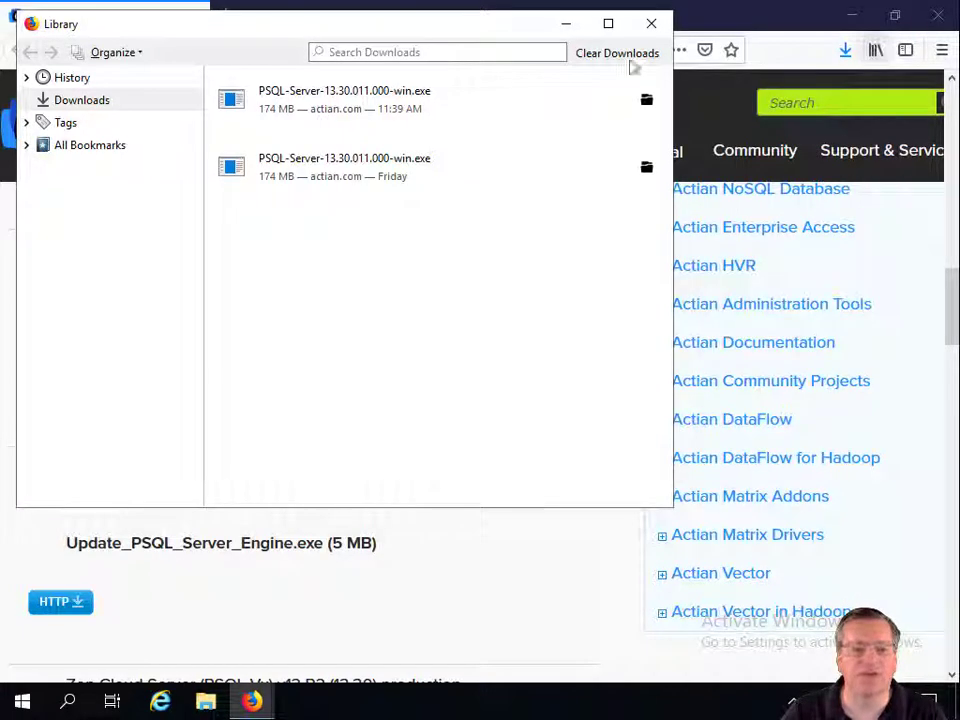
click(651, 22)
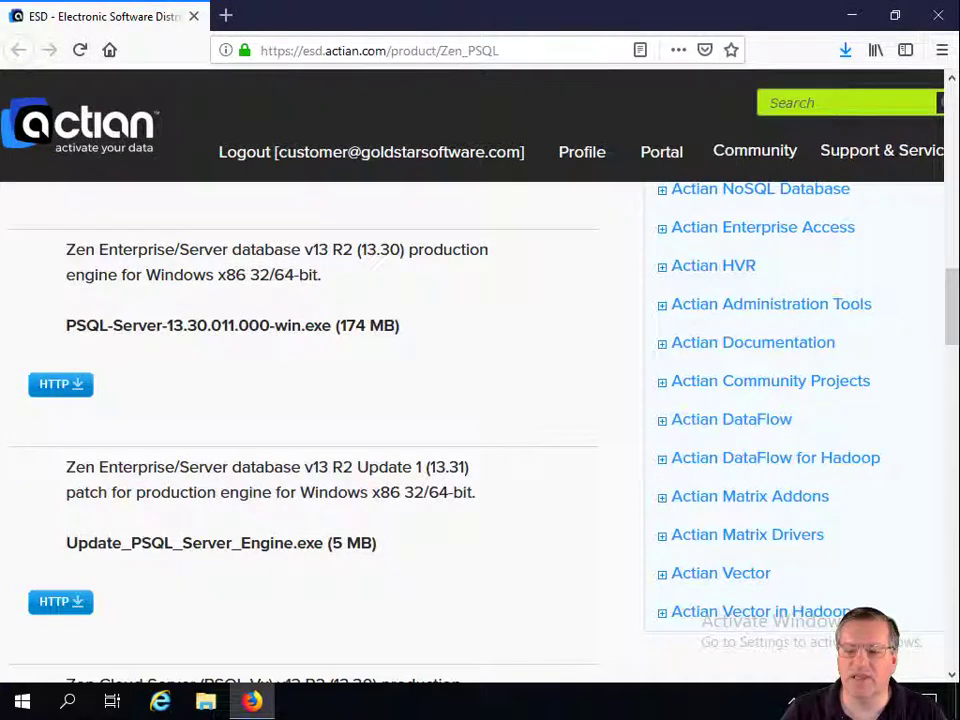
click(521, 47)
text(w)
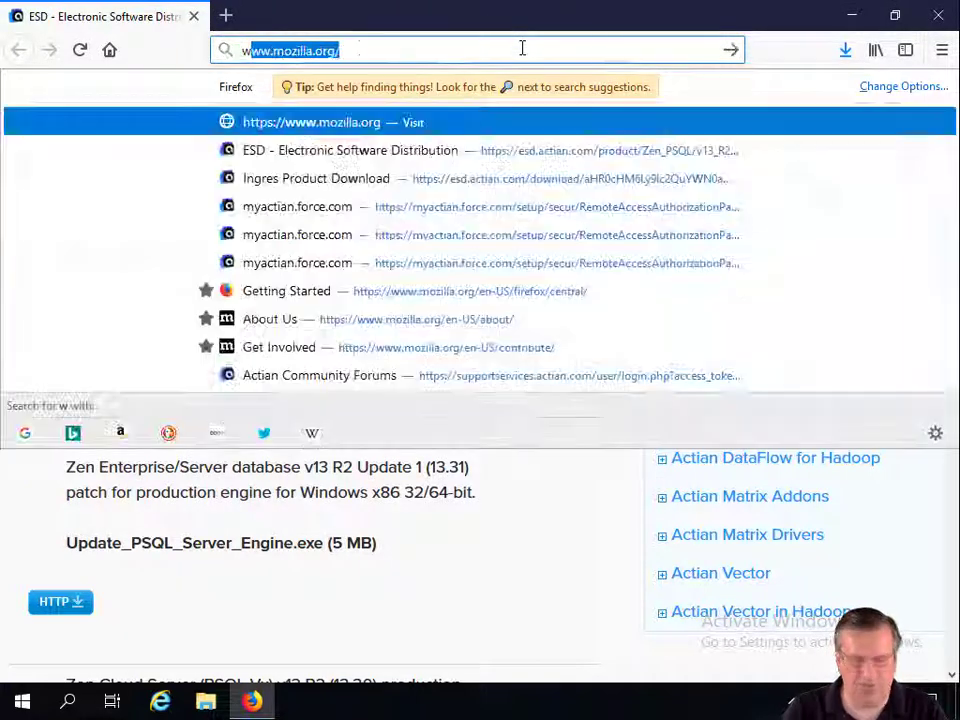
text(ww.gold)
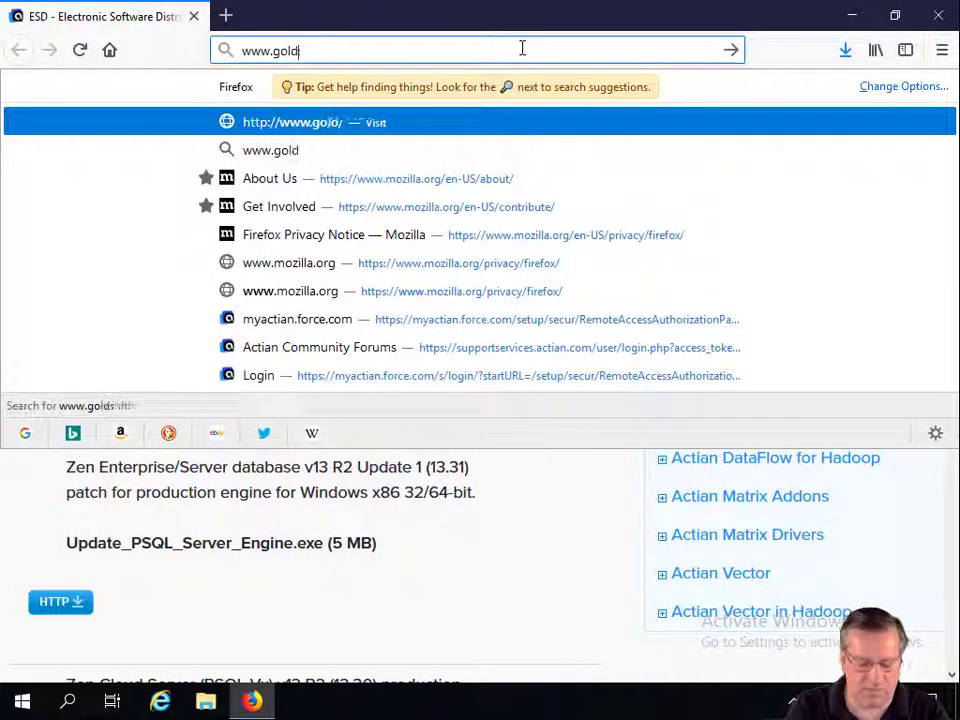
text(starsoftware.com)
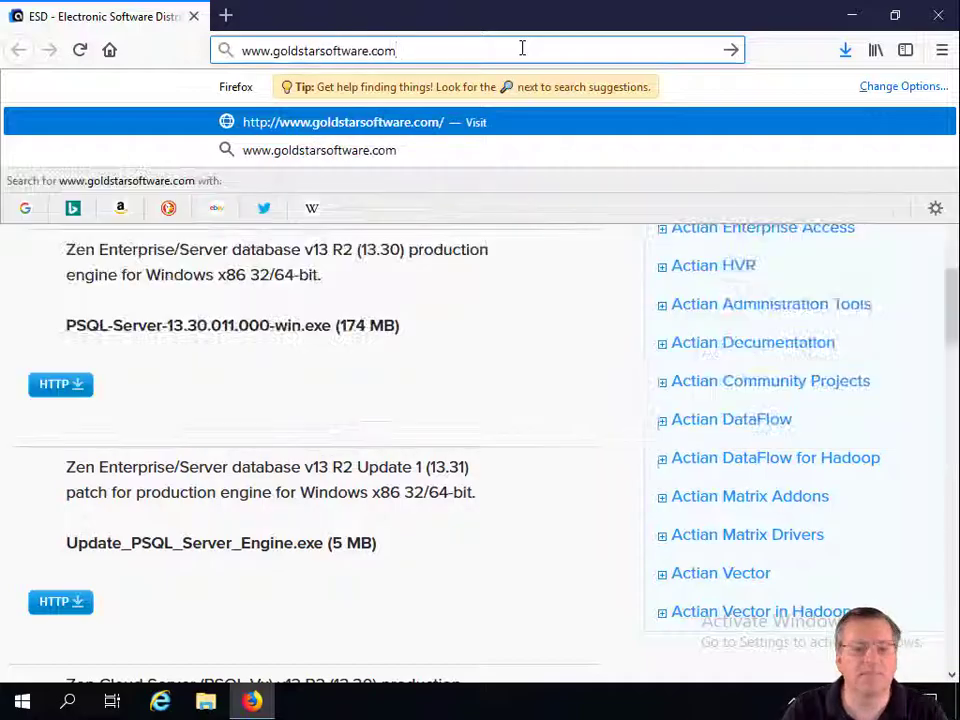
key(Return)
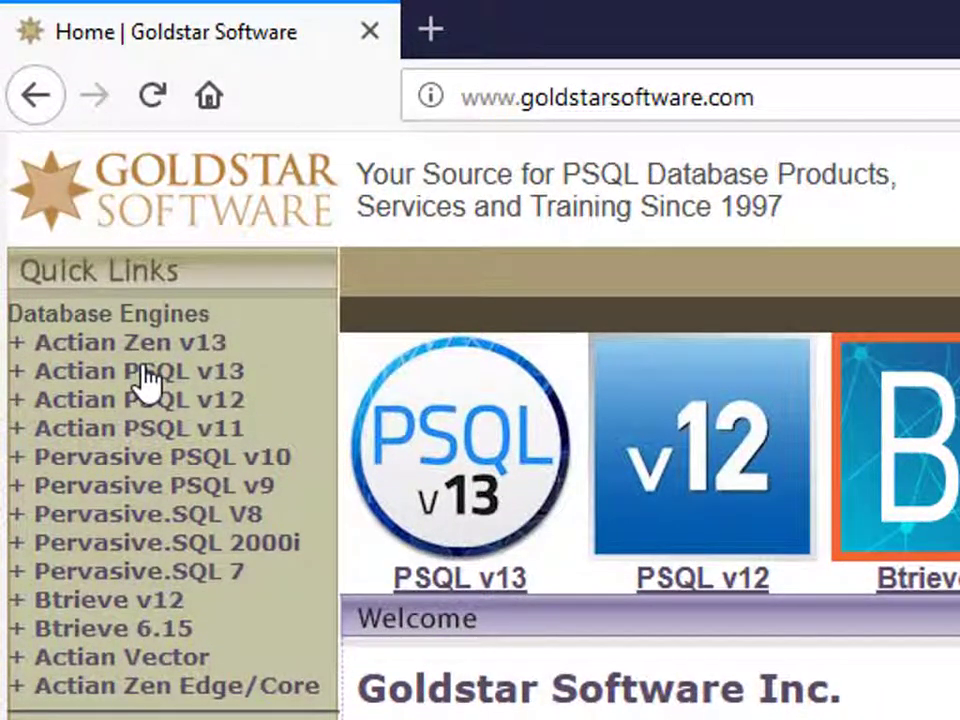
click(145, 374)
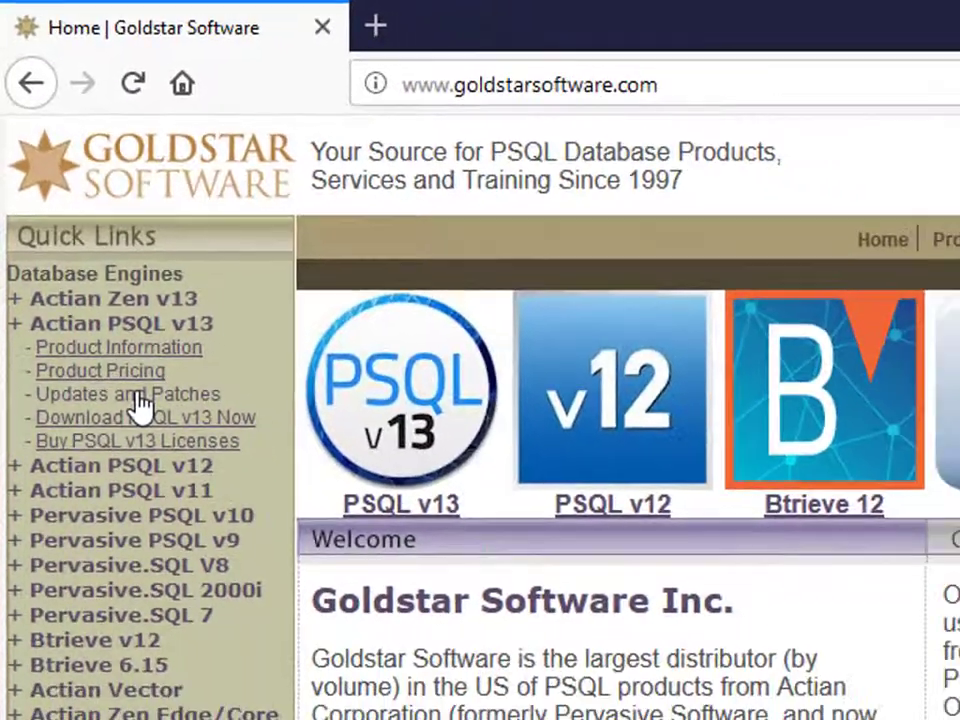
click(160, 458)
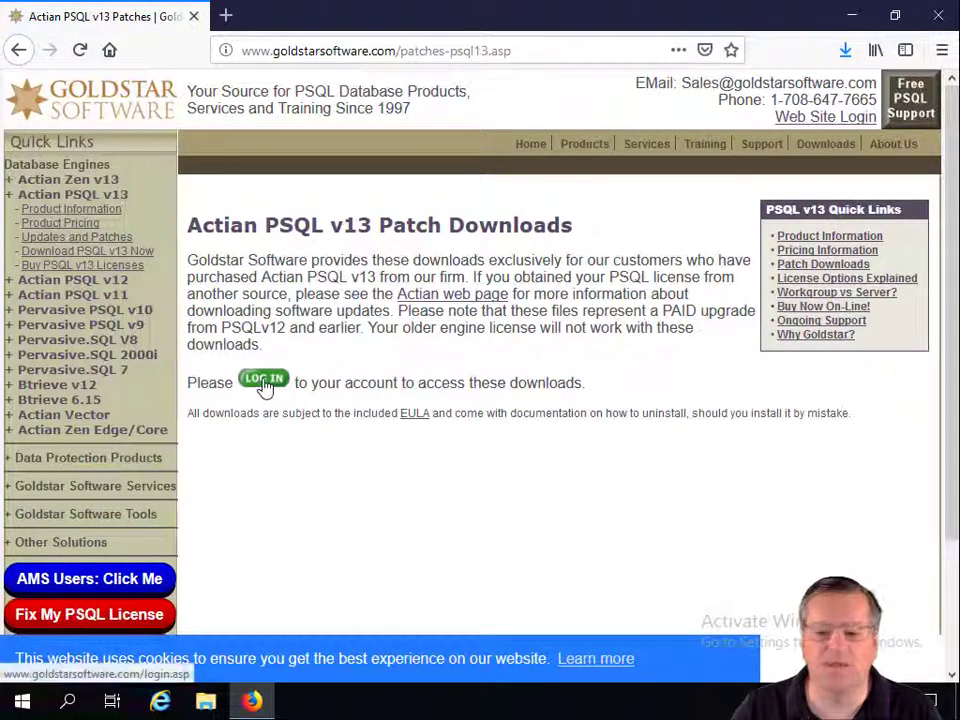
Log in to the Goldstar site with the account e-mail and password
click(264, 384)
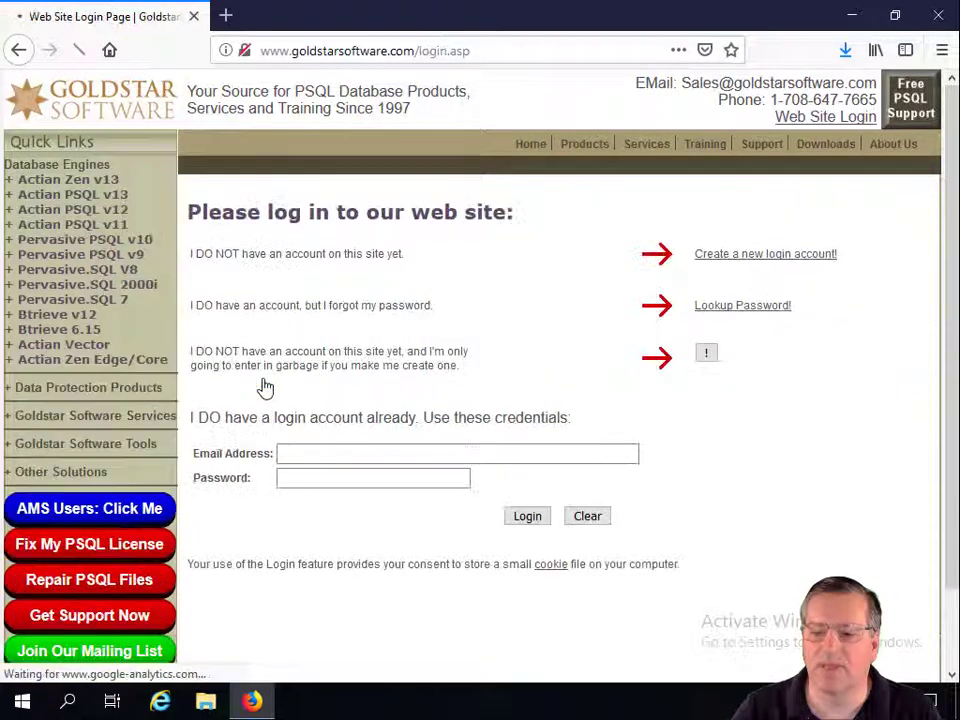
click(307, 453)
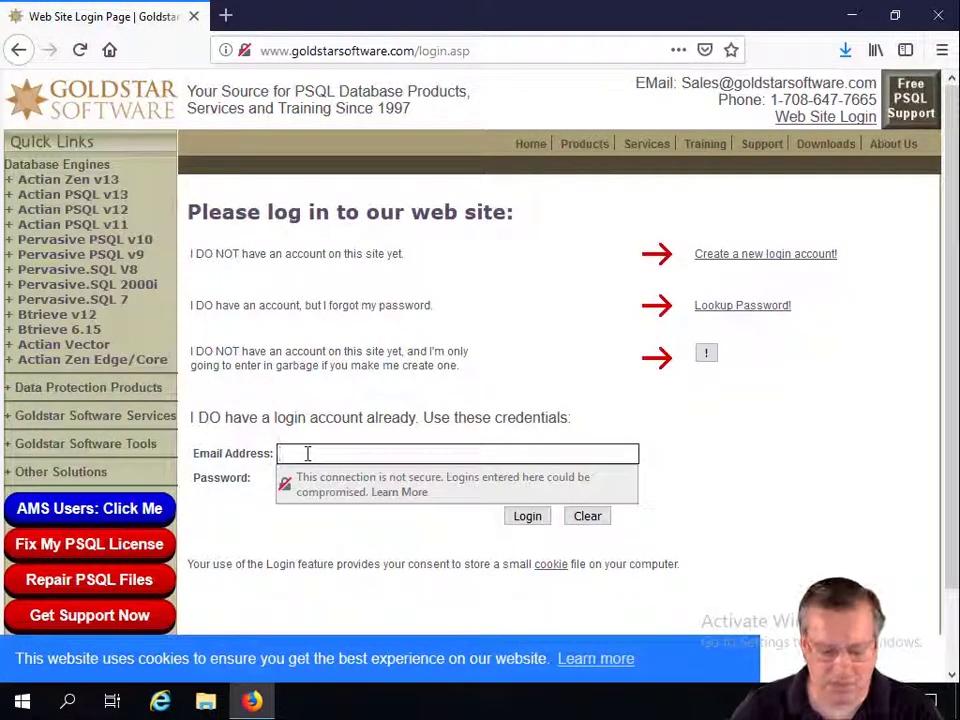
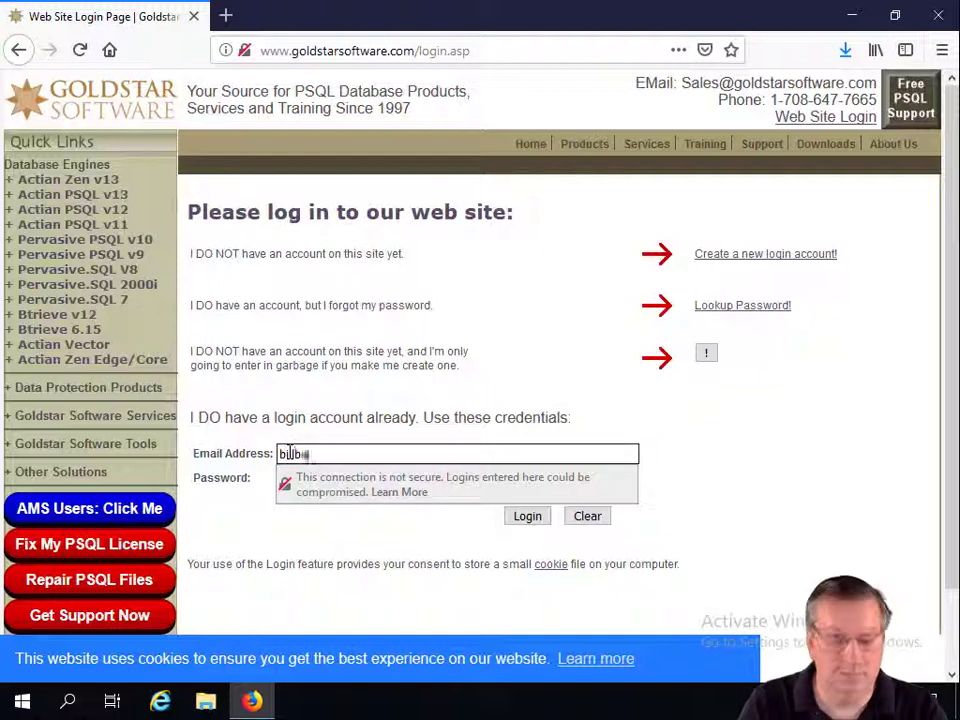
key(Tab)
text(*********)
key(Return)
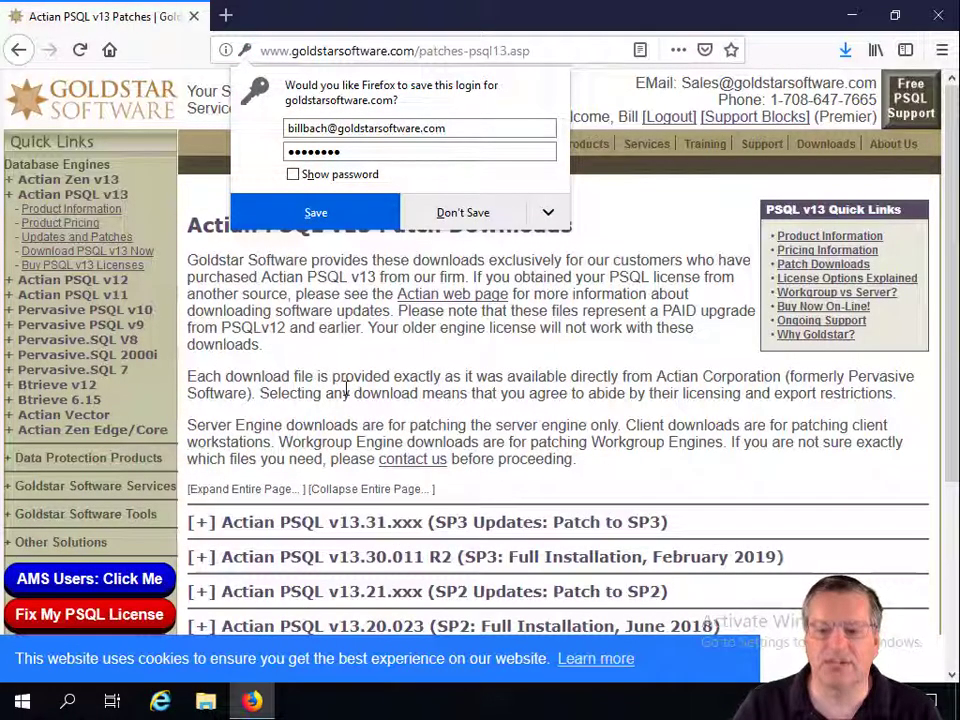
Decline saving the login and expand the v13.30.011 R2 full installation section
click(484, 215)
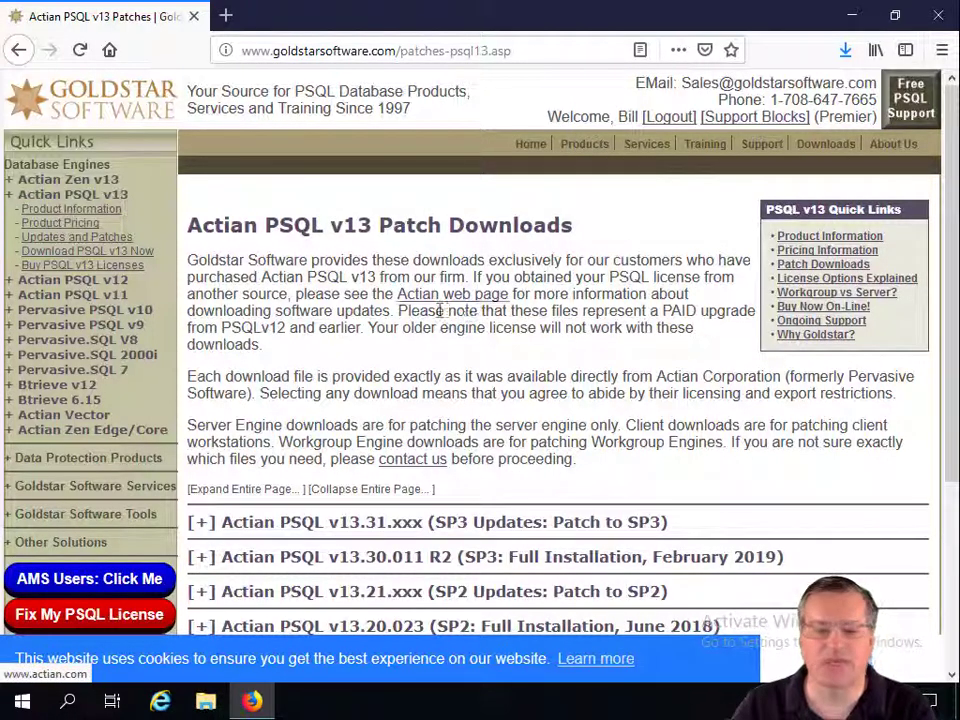
scroll(439, 311, down, 4)
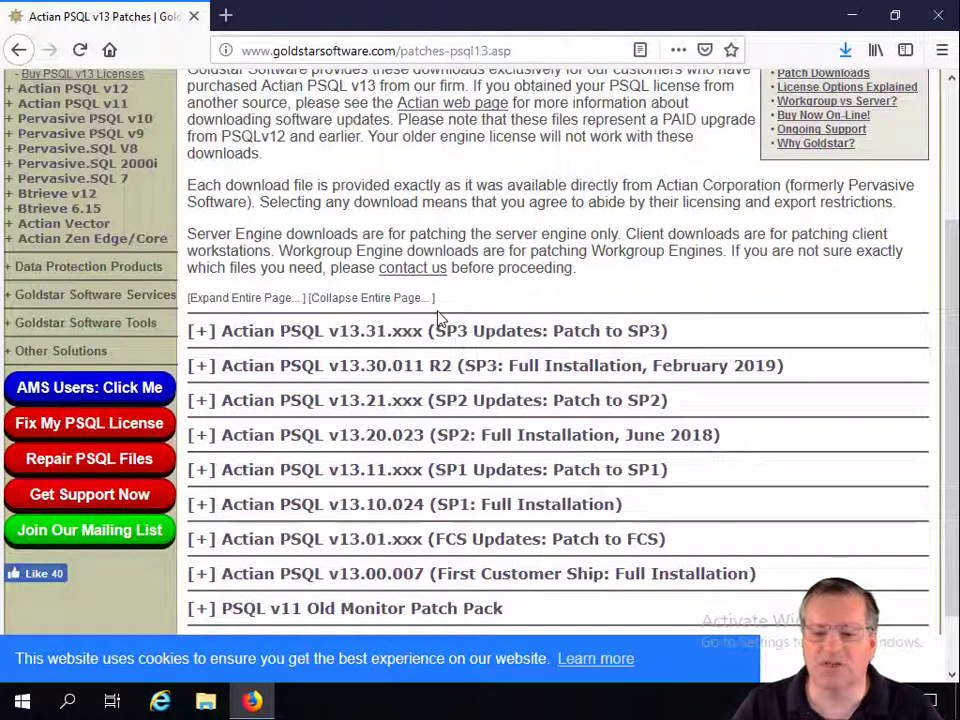
click(203, 366)
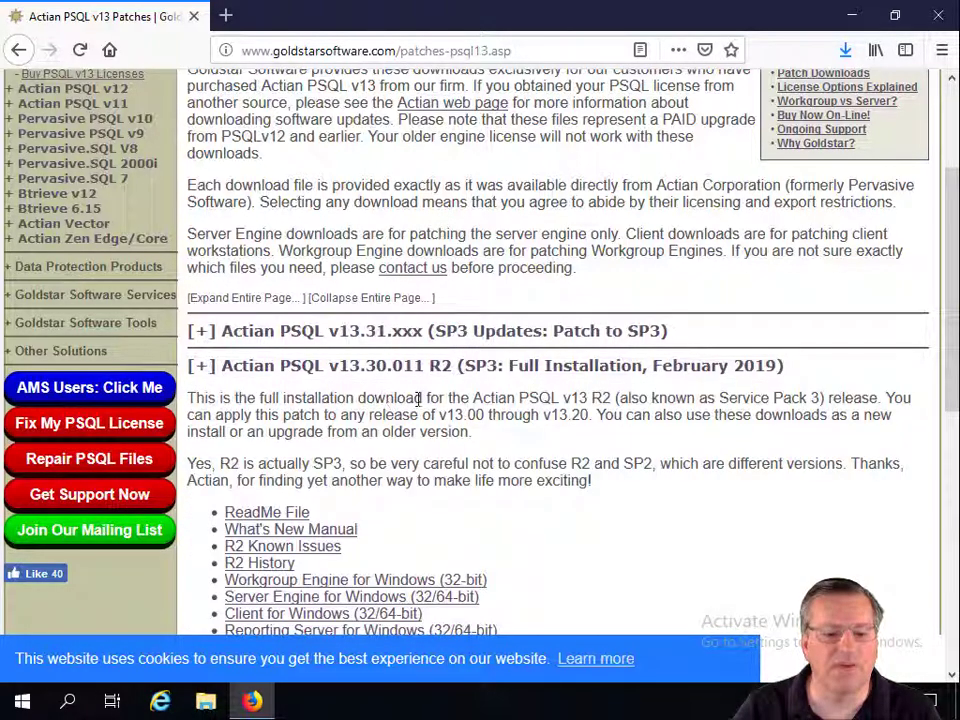
scroll(417, 398, down, 2)
scroll(417, 398, down, 2)
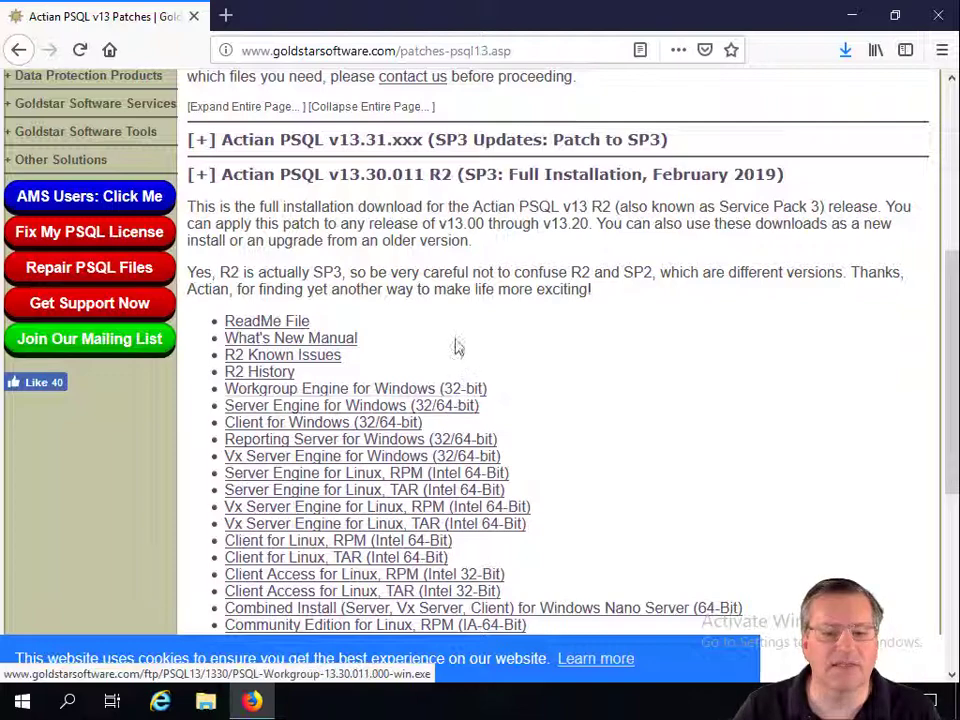
Check the v13.31.xxx SP3 updates, collapse SP3 and R2, and expand v13.11.xxx SP1 Updates
click(202, 142)
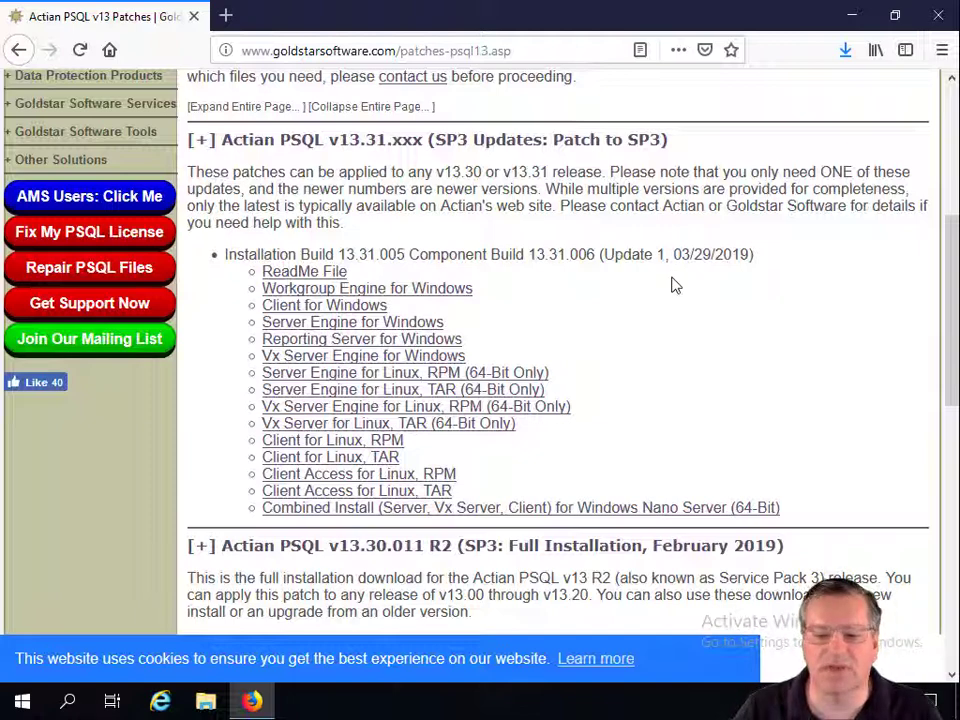
click(205, 145)
click(200, 174)
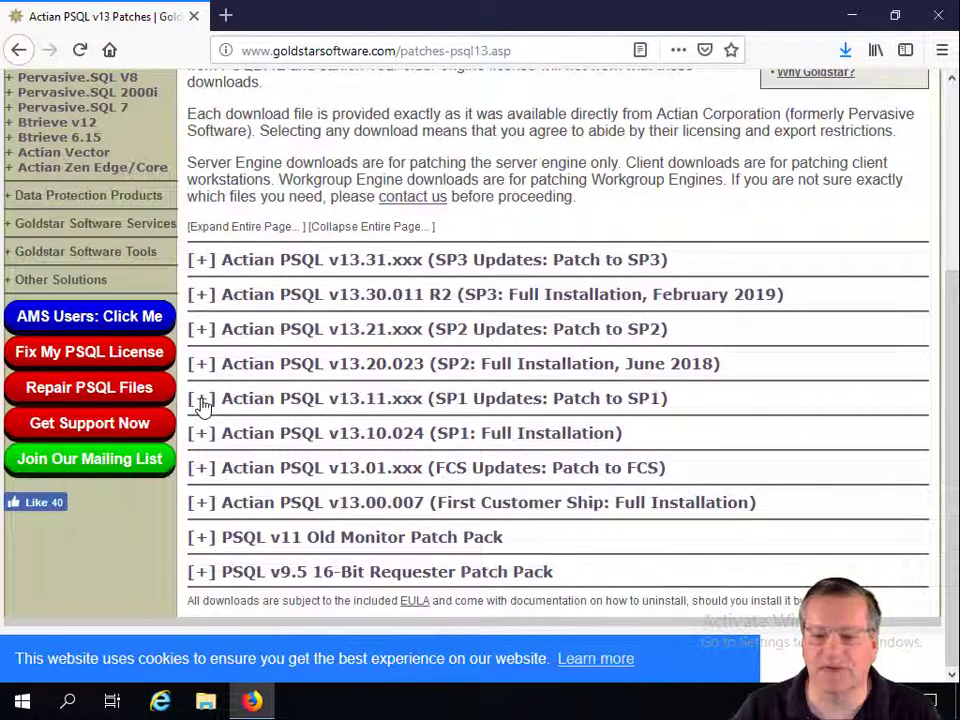
click(201, 404)
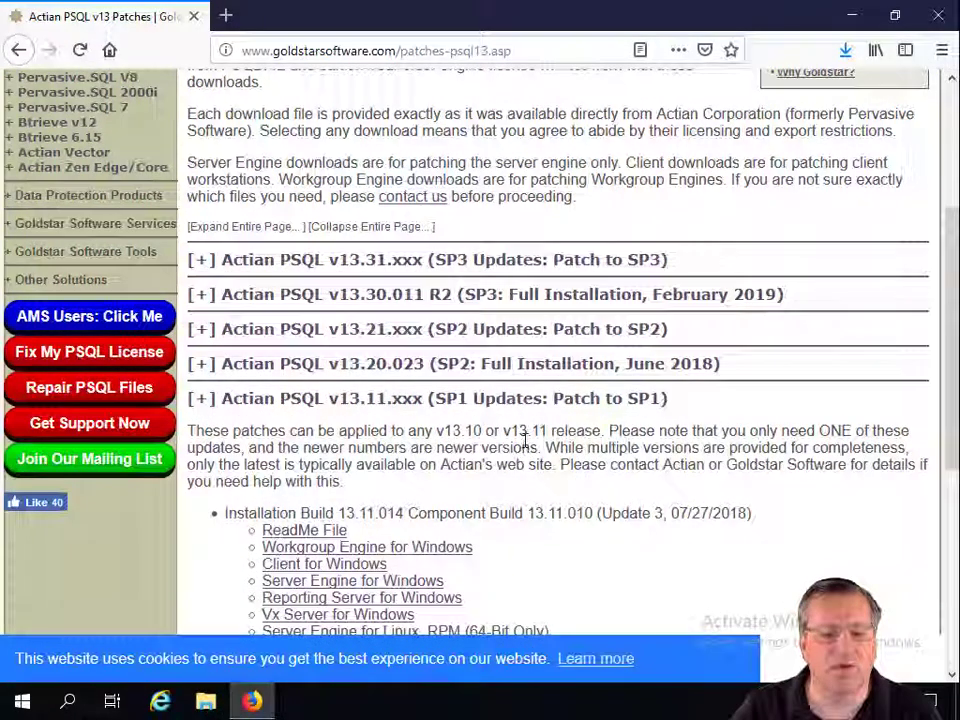
scroll(524, 440, down, 1)
scroll(524, 440, down, 3)
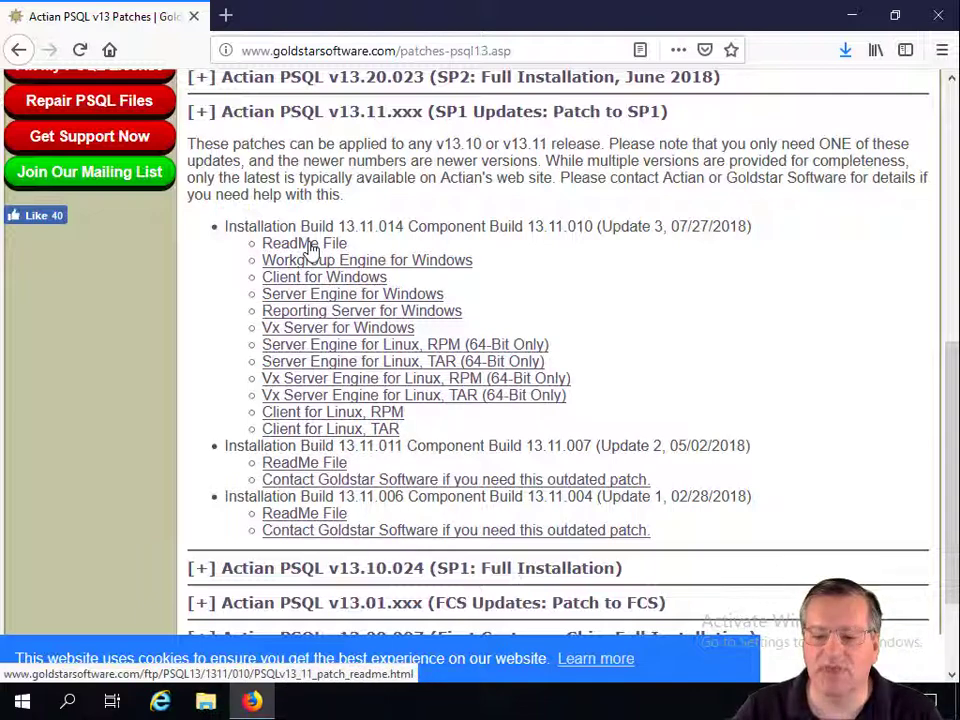
Open the ReadMe for Installation Build 13.11.014 and scroll to its Issues Addressed tables
click(310, 247)
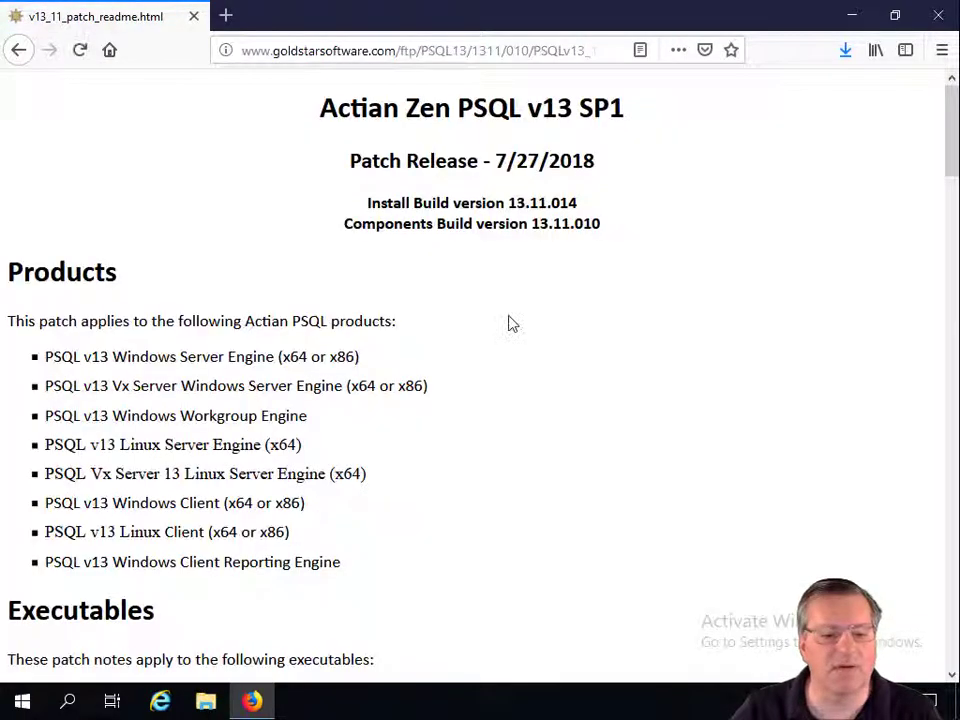
scroll(510, 325, down, 4)
scroll(510, 325, down, 12)
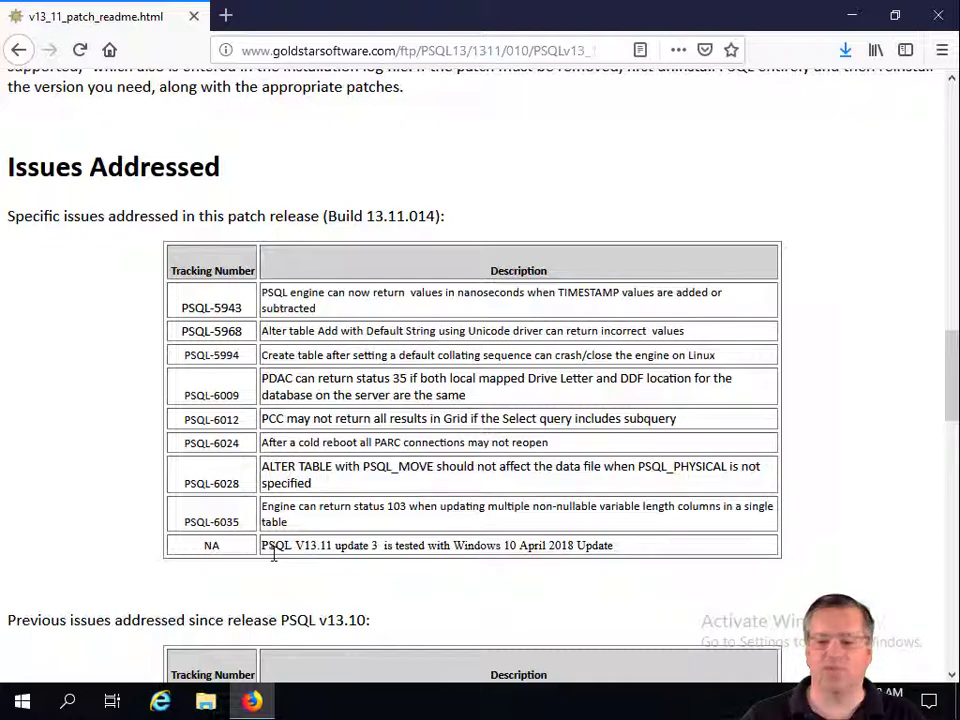
scroll(272, 558, down, 7)
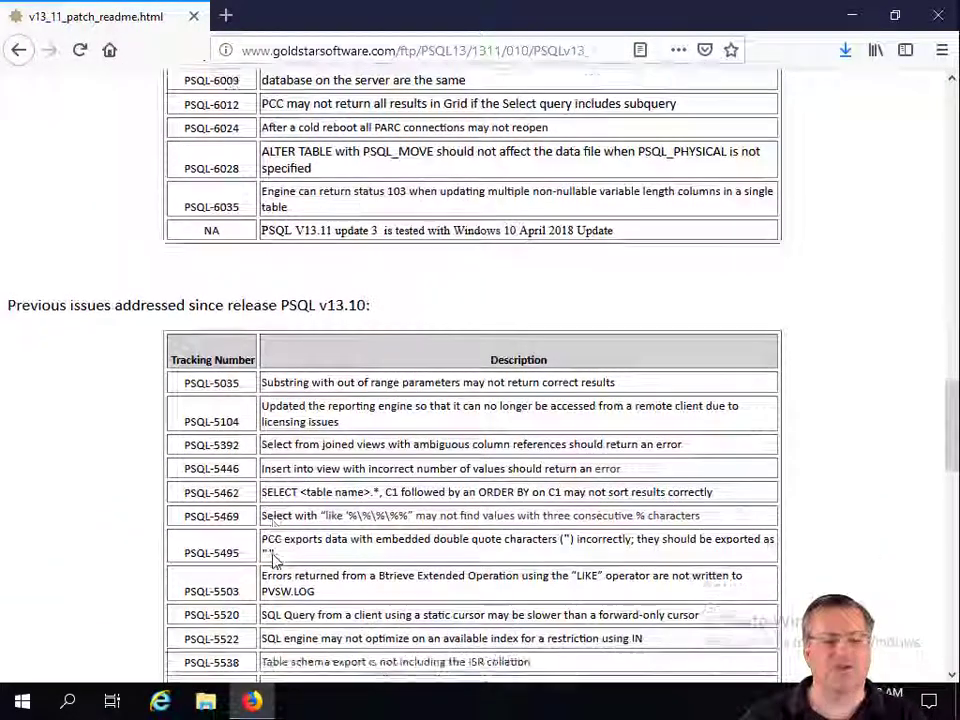